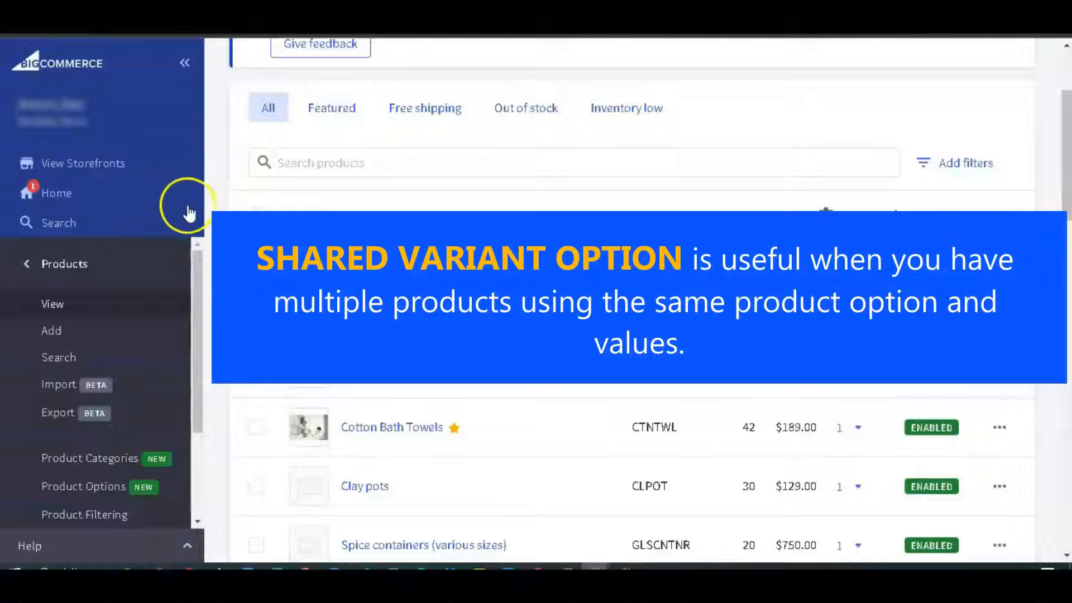
Add a new variant option named Size to the variations of Sample Product Shirt.
left_click(107, 490)
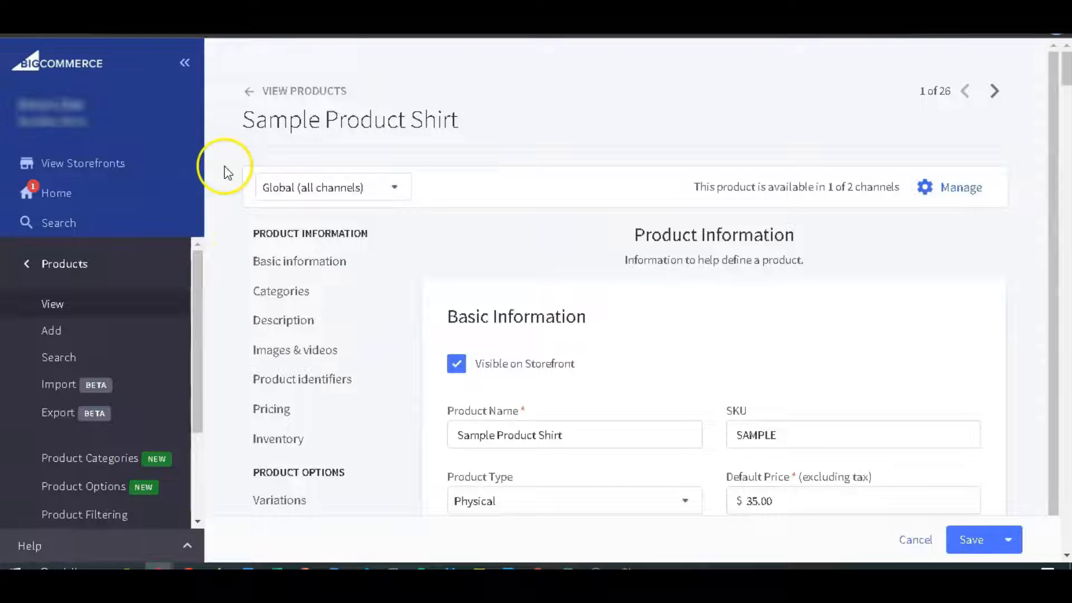
left_click(286, 501)
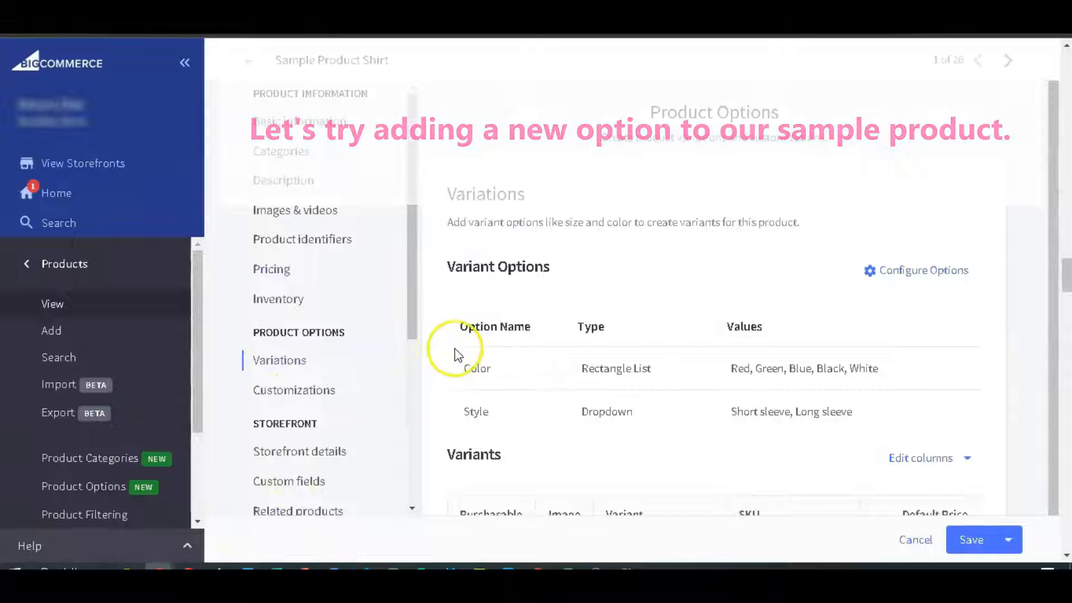
left_click(893, 271)
left_click(805, 78)
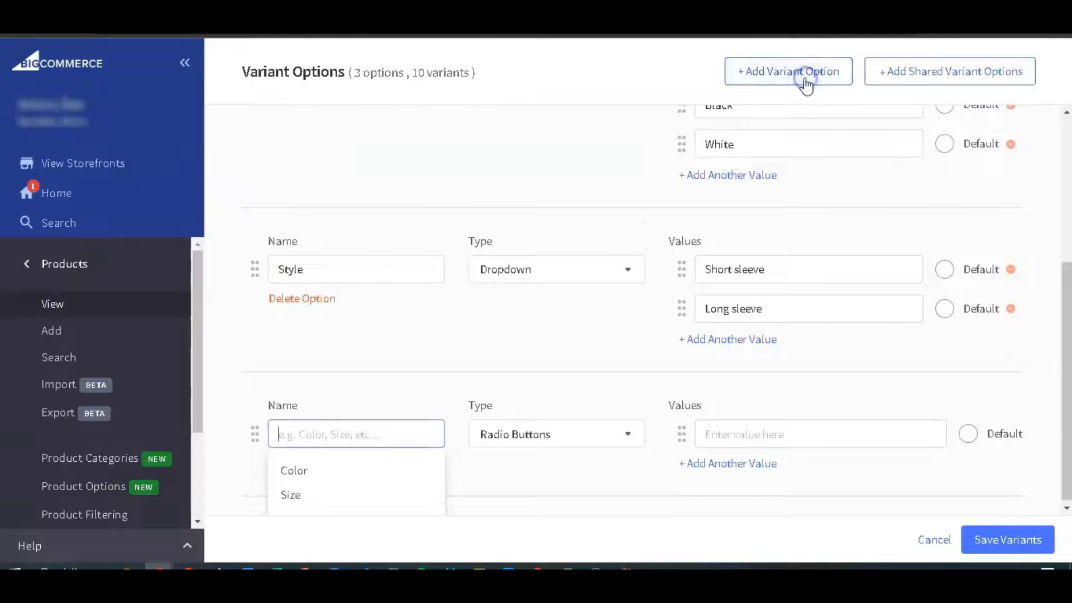
type("Size")
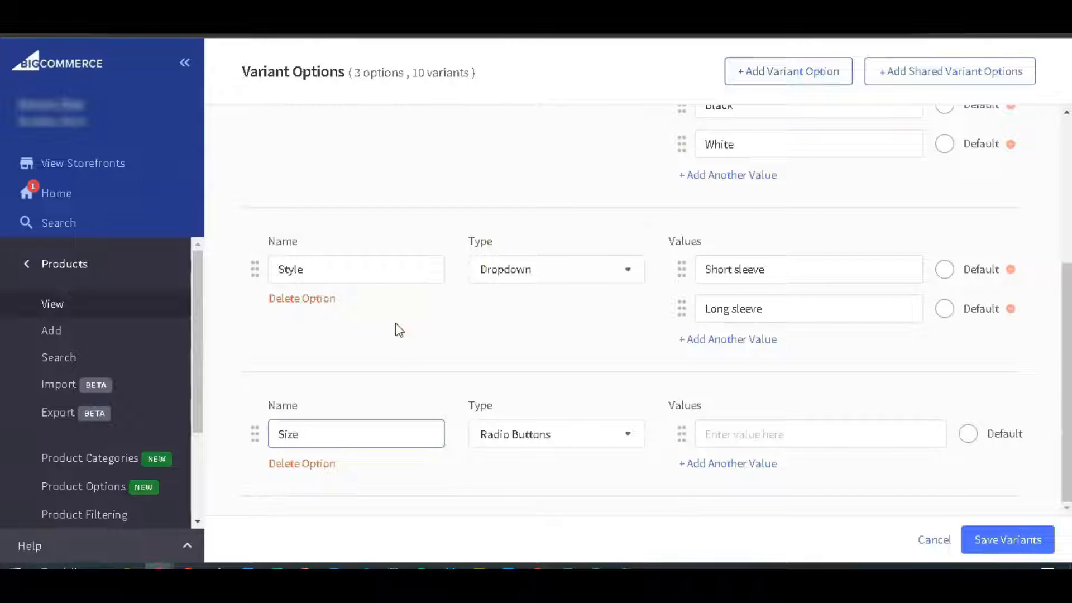
Enter XS, S, M, L and XL as the values of the product's own Size option and save the variants.
left_click(788, 430)
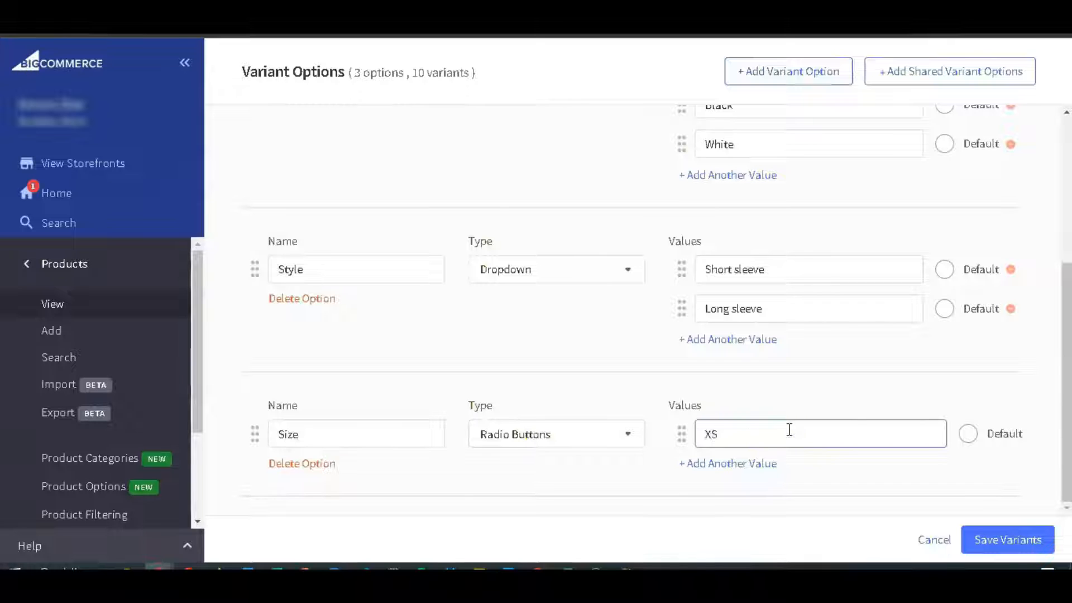
left_click(768, 470)
type("S")
left_click(766, 504)
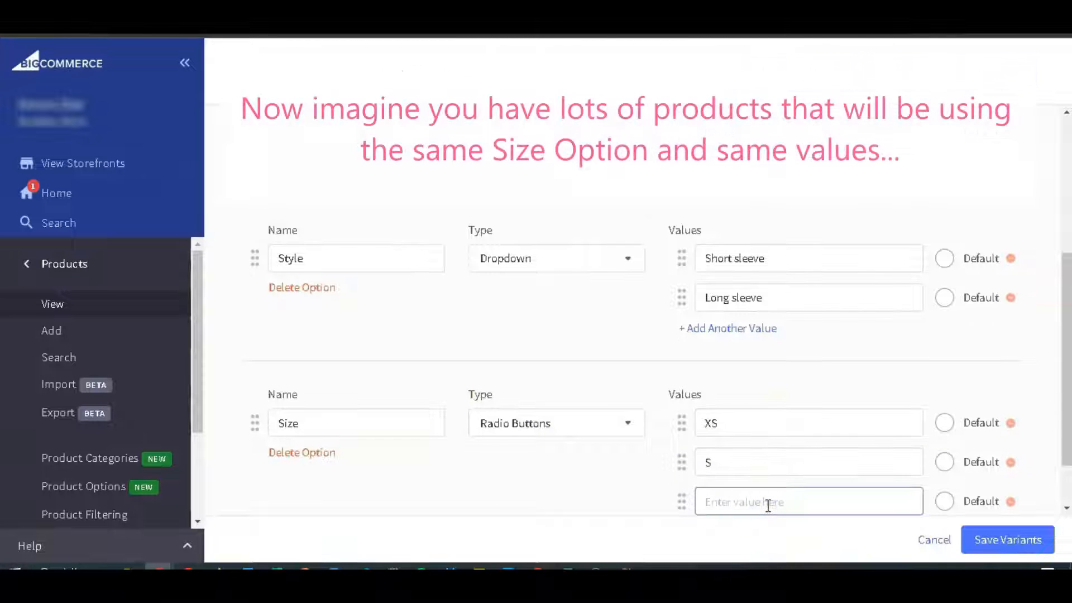
type("M")
left_click(698, 464)
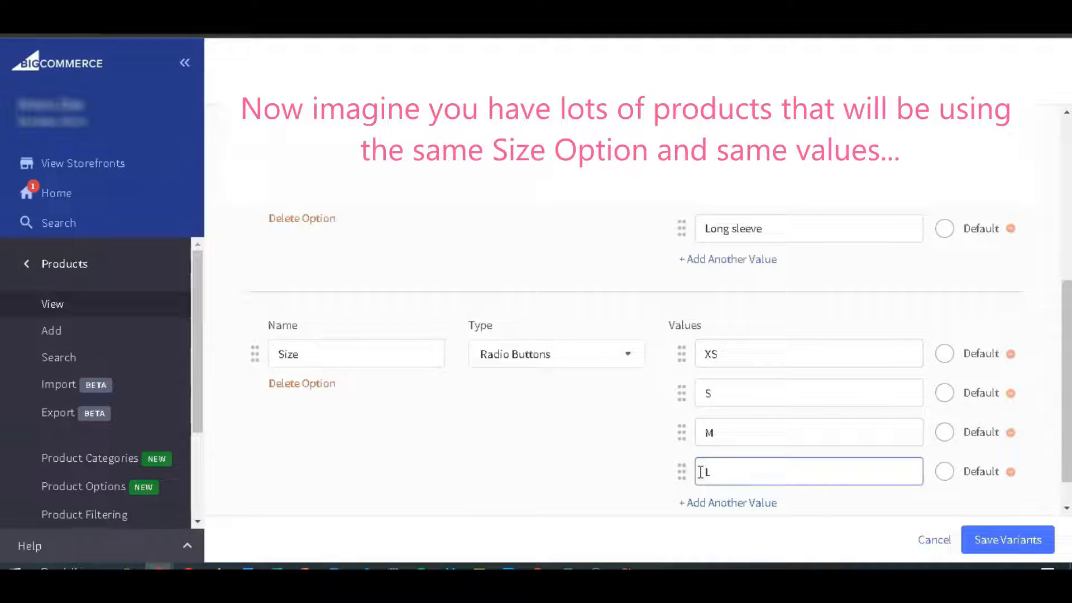
left_click(731, 502)
type("XL")
scroll(749, 469, "down", 1)
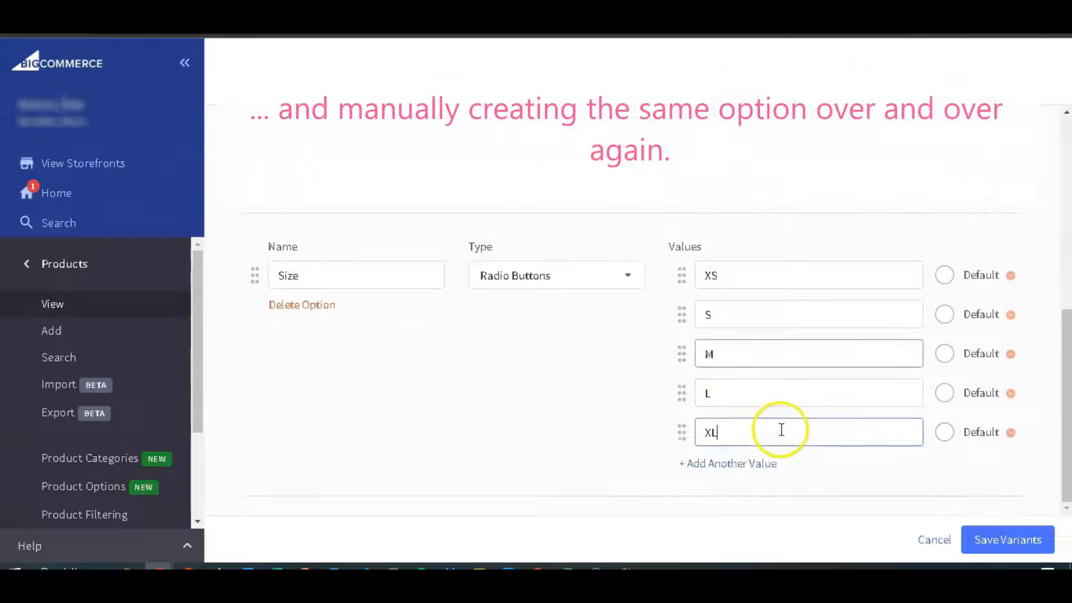
left_click(1008, 539)
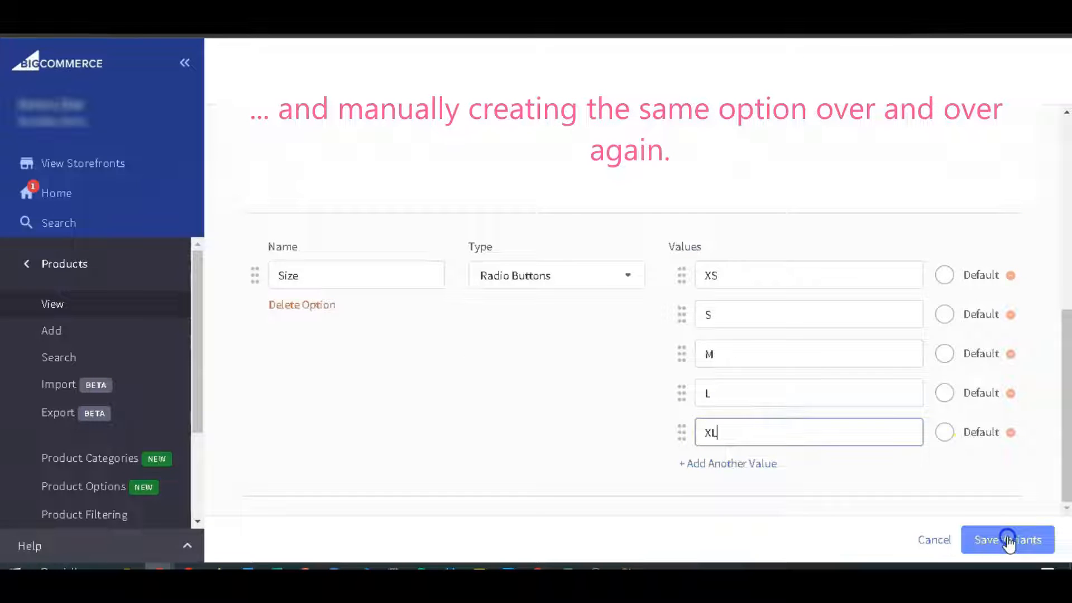
left_click(820, 456)
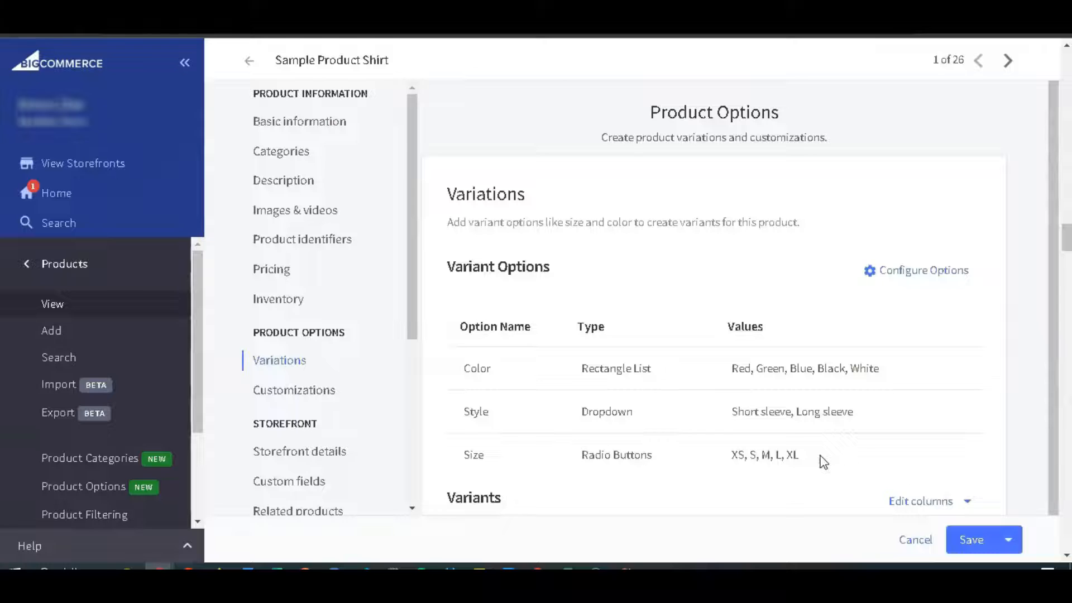
Check which shared variant options can be added to Sample Product Shirt, and close the list without adding one.
left_click(892, 282)
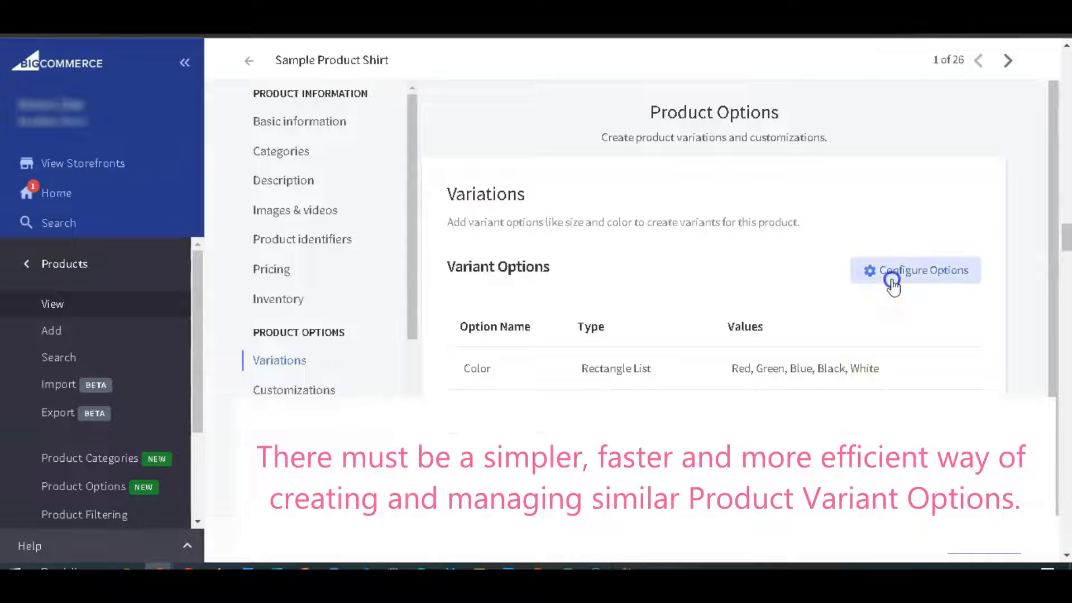
left_click(955, 73)
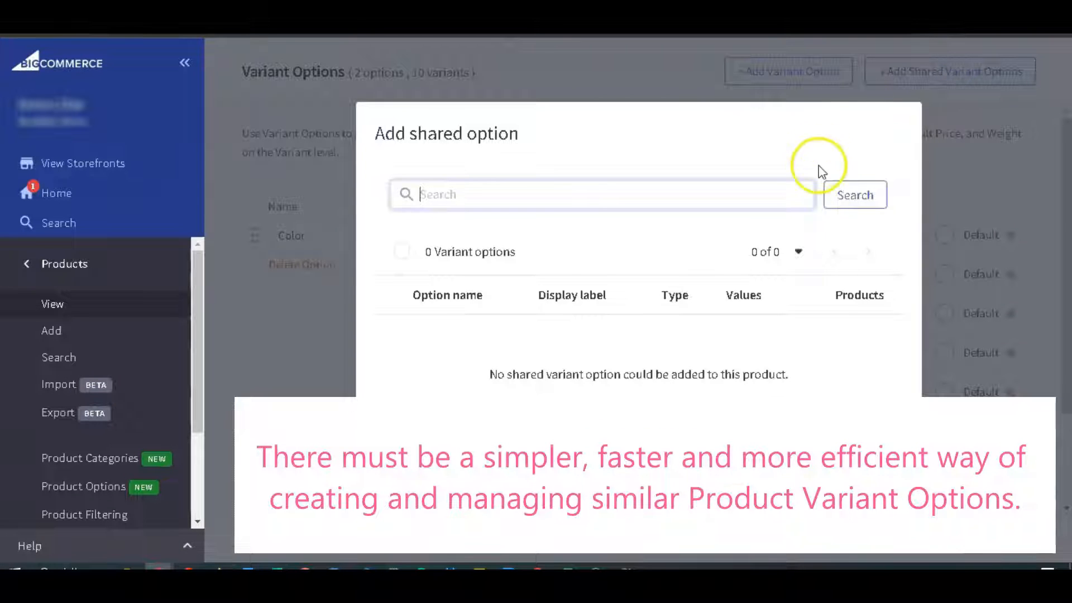
left_click(818, 464)
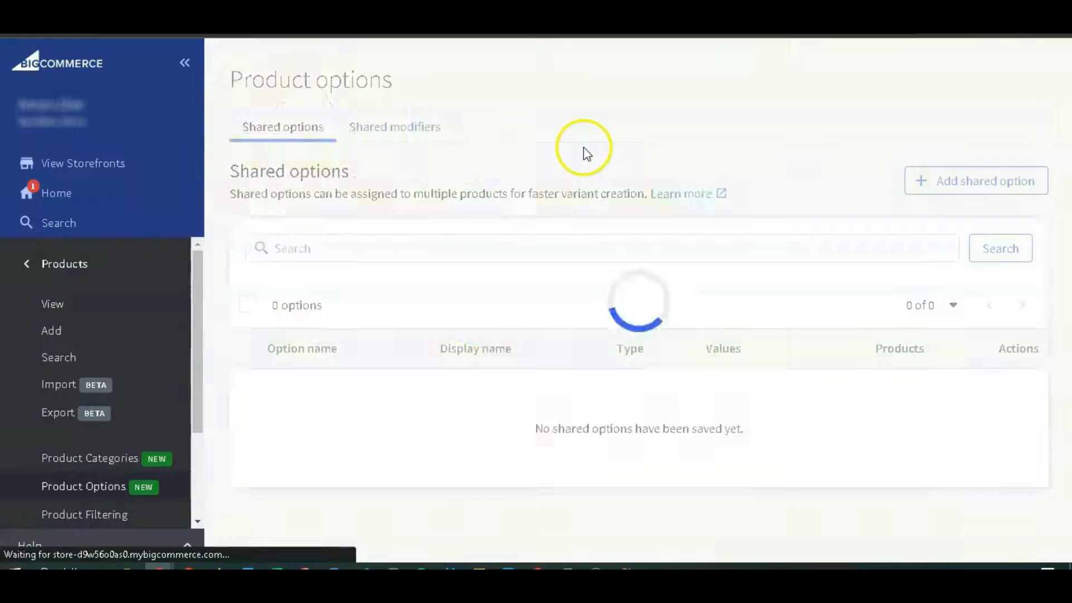
Start a new shared product option with the display name Size and the type Radio buttons.
left_click(916, 181)
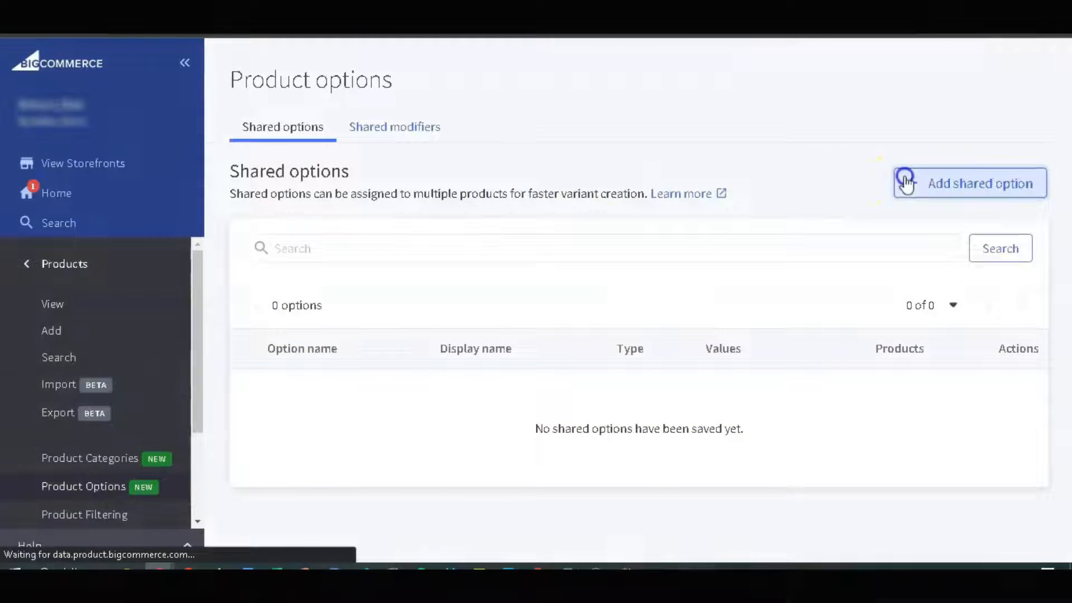
left_click(449, 293)
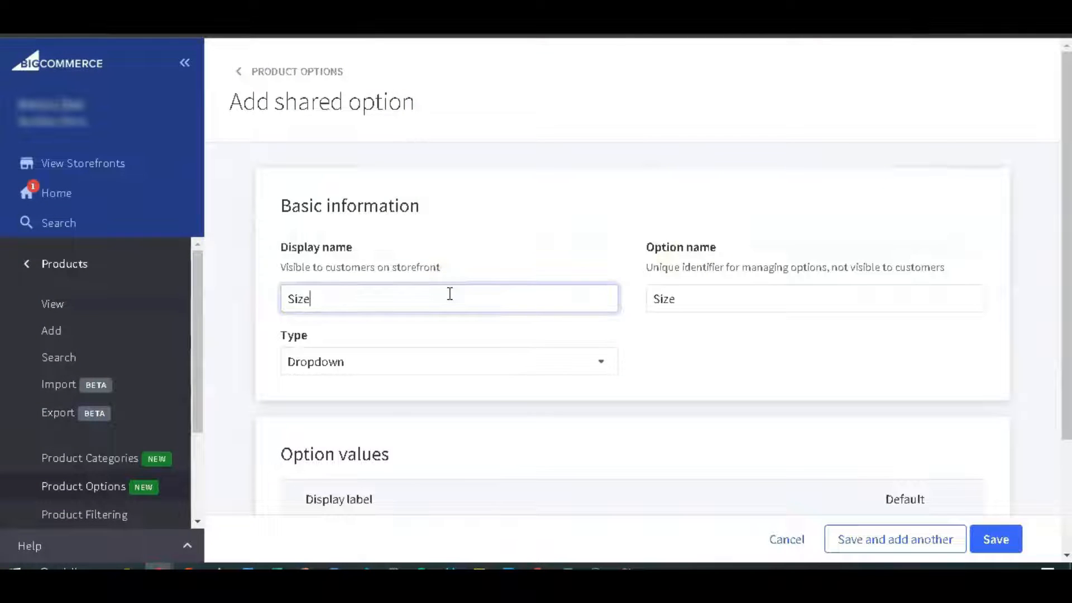
scroll(449, 293, "down", 3)
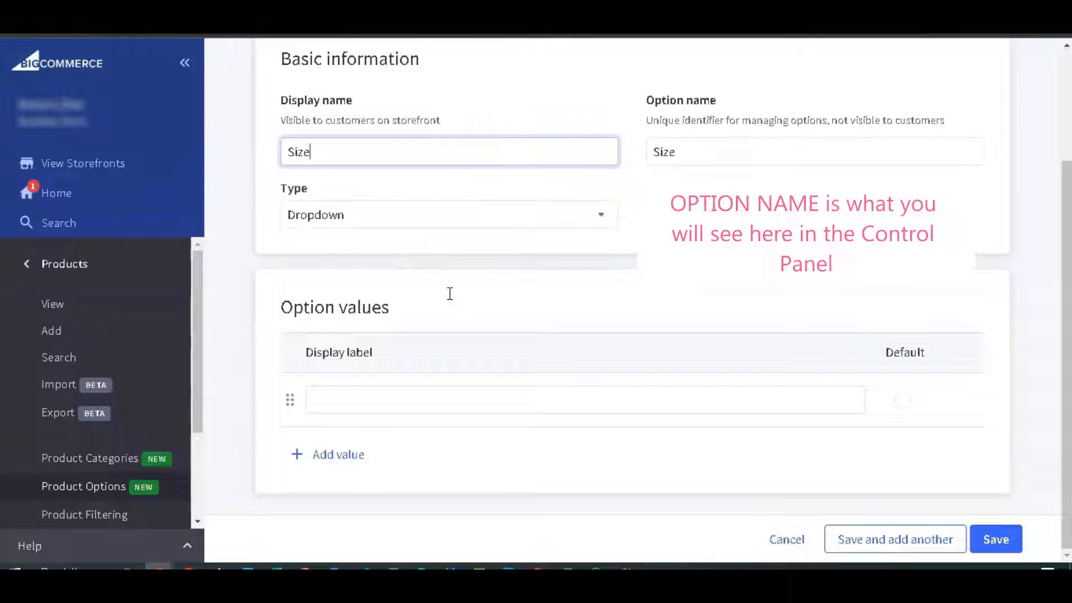
left_click(497, 215)
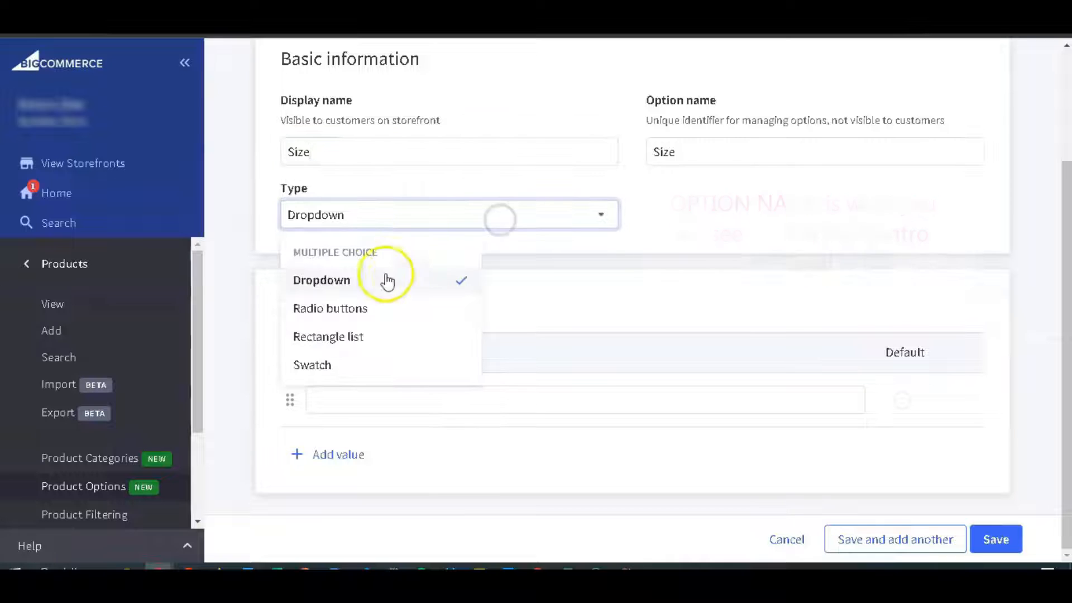
left_click(366, 309)
Give the shared Size option the values XS, S, M, L and XL and save it.
left_click(369, 396)
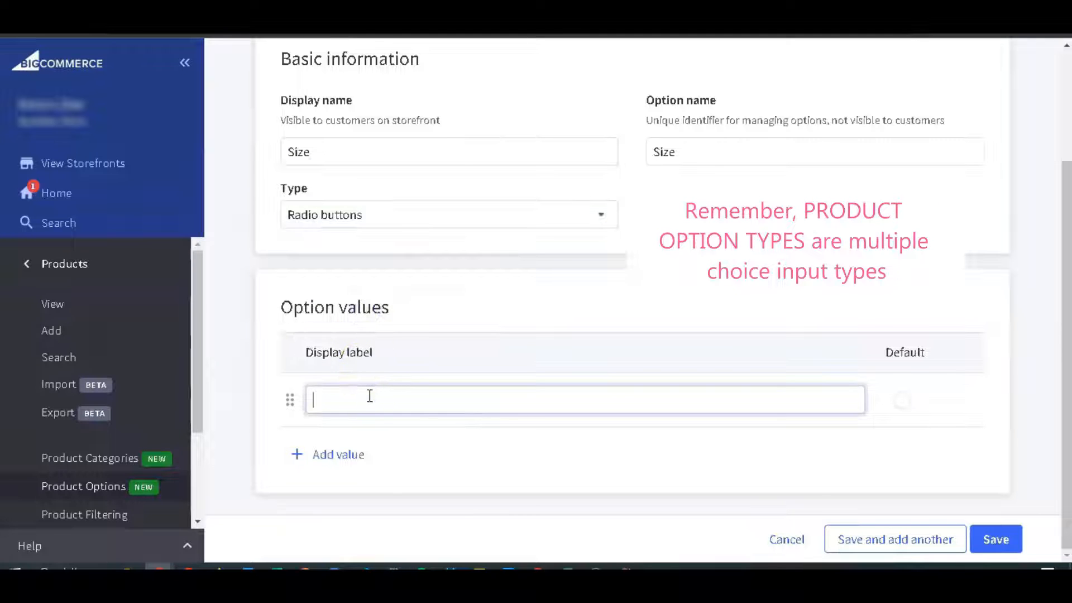
left_click(335, 455)
type("S")
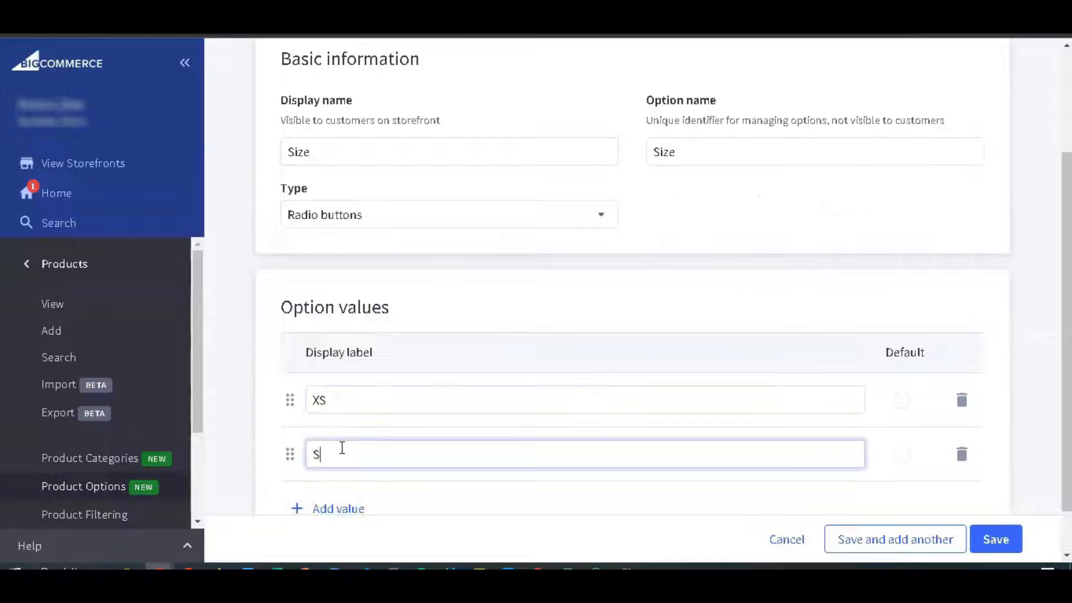
scroll(344, 453, "down", 1)
left_click(346, 456)
type("M")
scroll(350, 450, "down", 1)
left_click(351, 450)
scroll(352, 449, "down", 1)
left_click(350, 450)
type("XL")
left_click(995, 539)
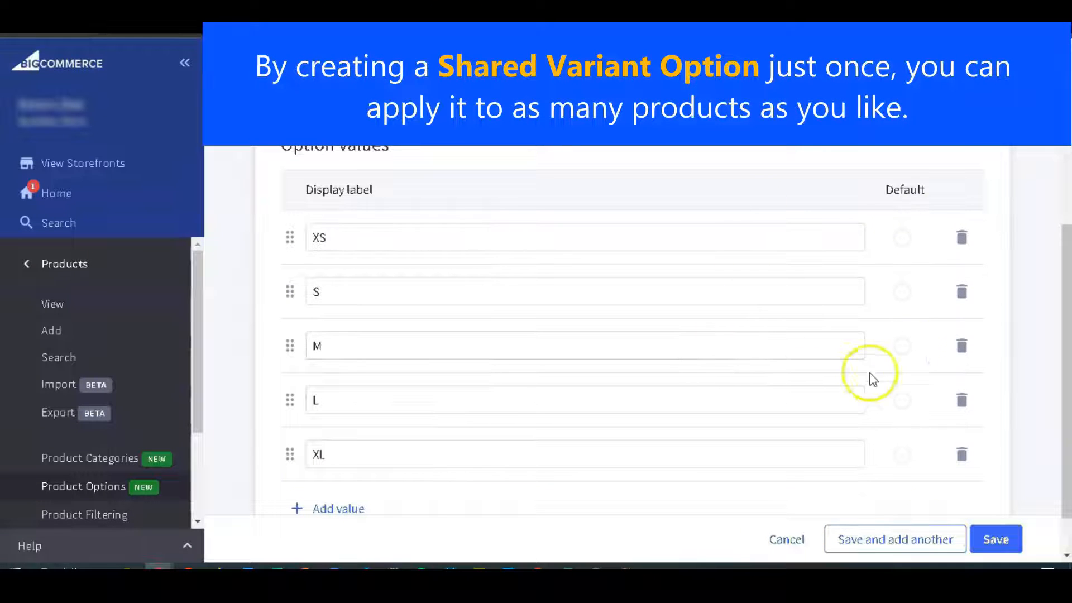
Open the variant option configuration of Sample Product Shirt from the product list.
left_click(60, 308)
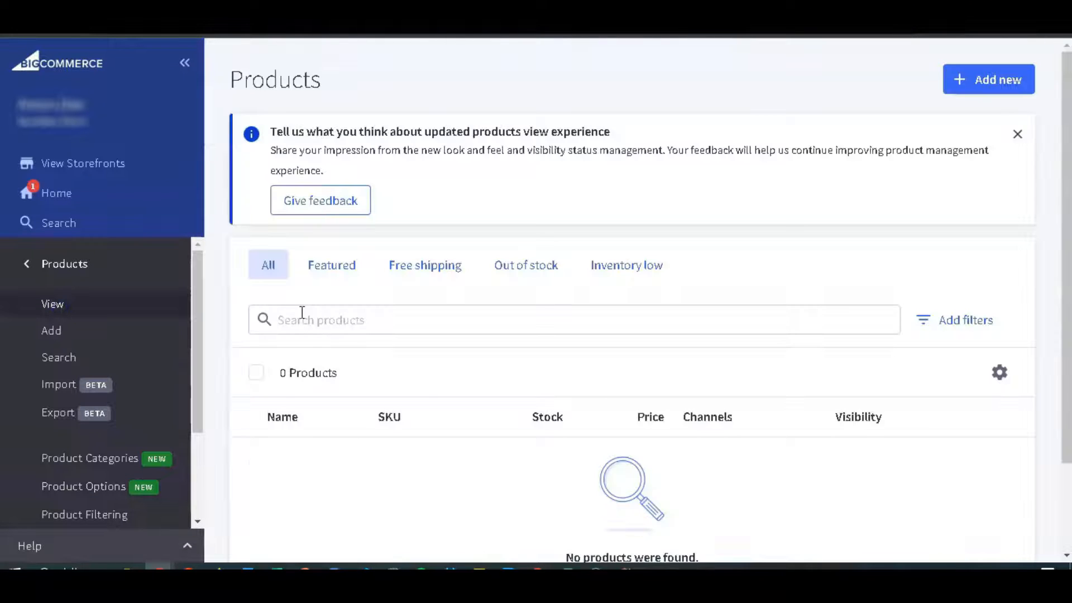
left_click(380, 468)
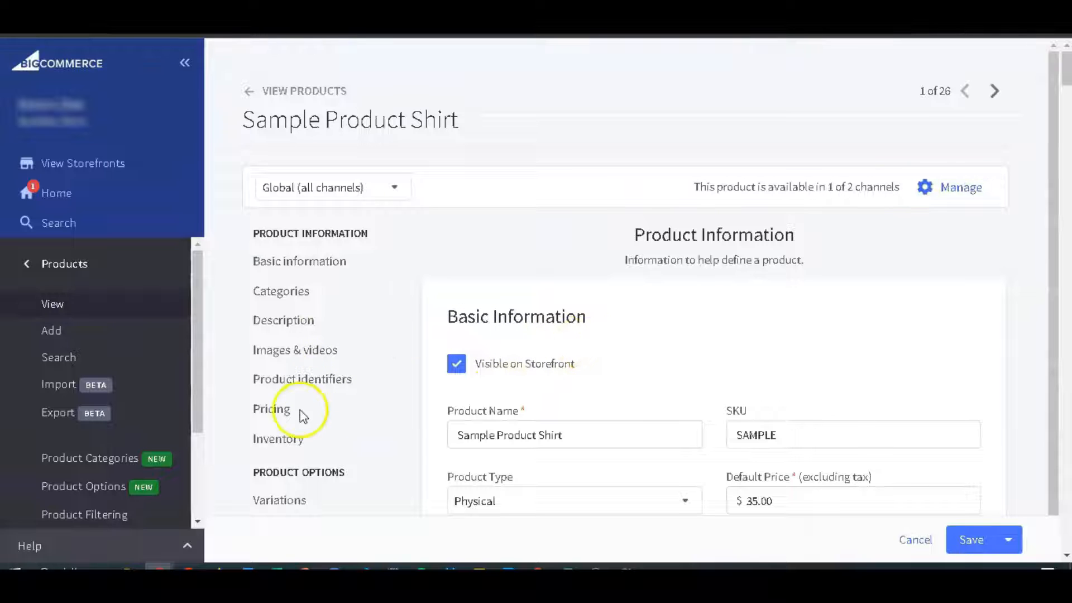
left_click(277, 502)
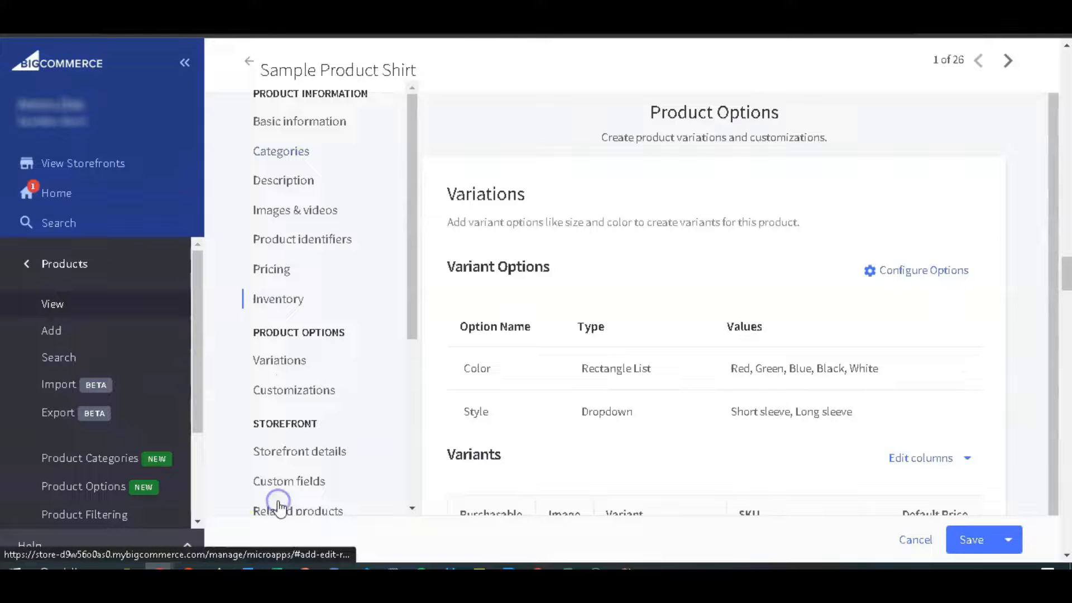
left_click(893, 326)
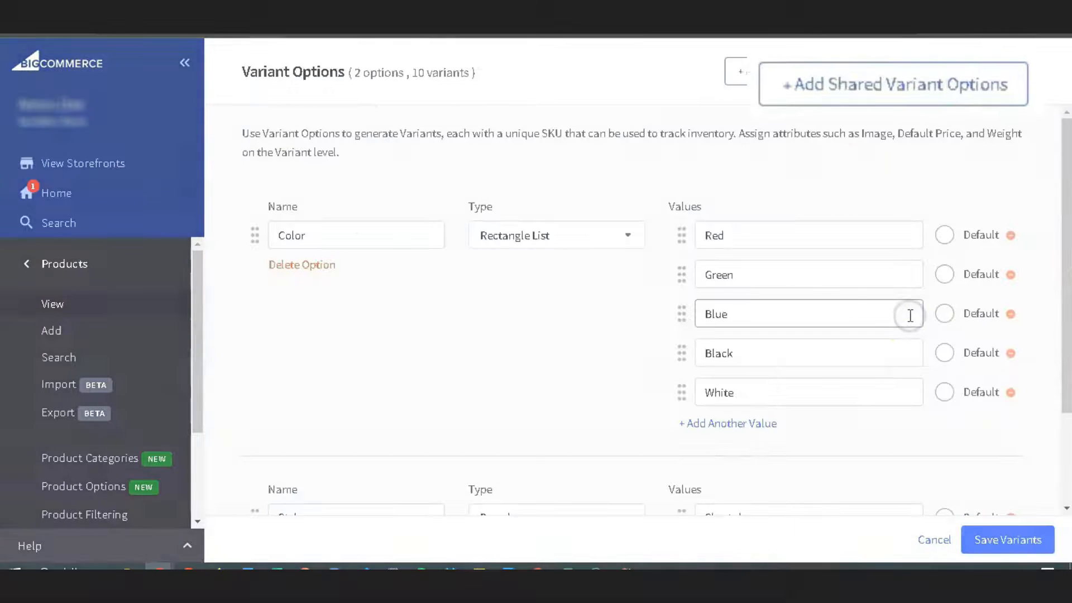
Add the shared Size option to the product's variant options and save the variants.
left_click(776, 117)
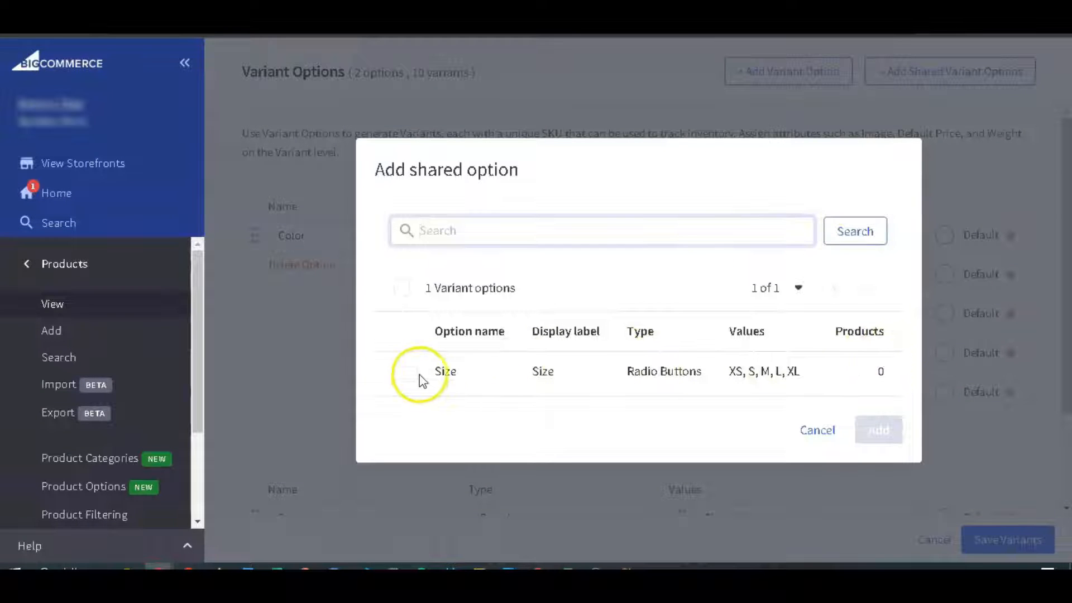
left_click(411, 373)
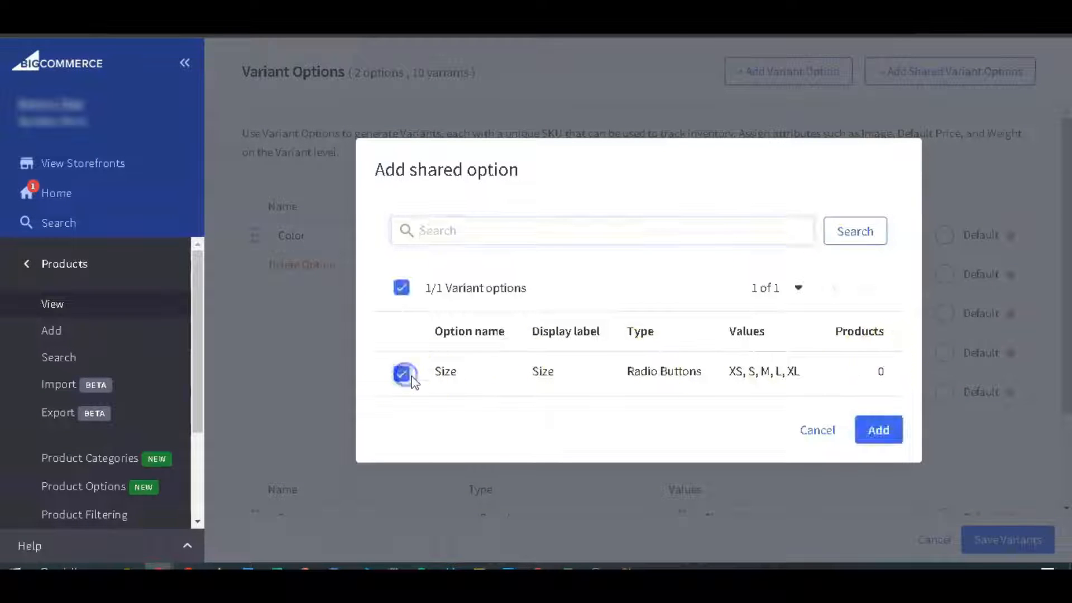
left_click(878, 430)
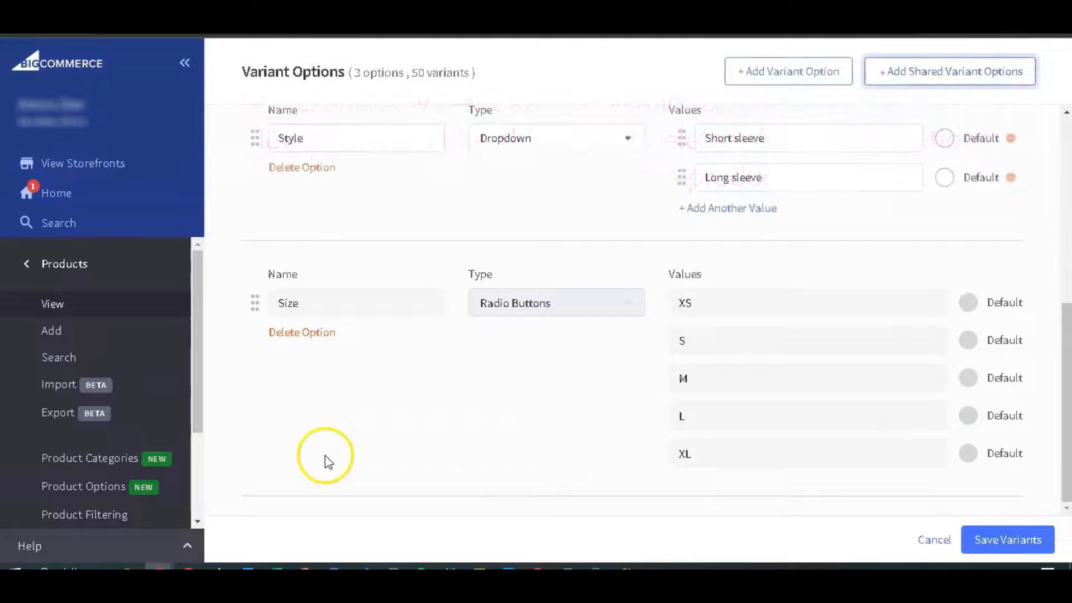
left_click(1013, 540)
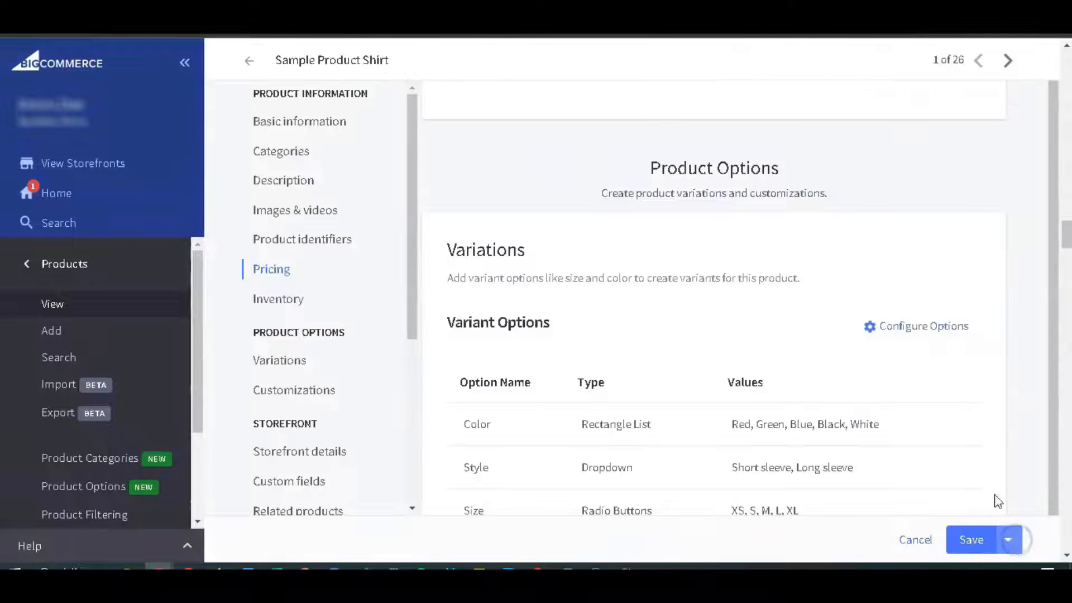
Review the variant options and variant SKUs of Sample Product Shirt and save the product.
scroll(866, 311, "down", 1)
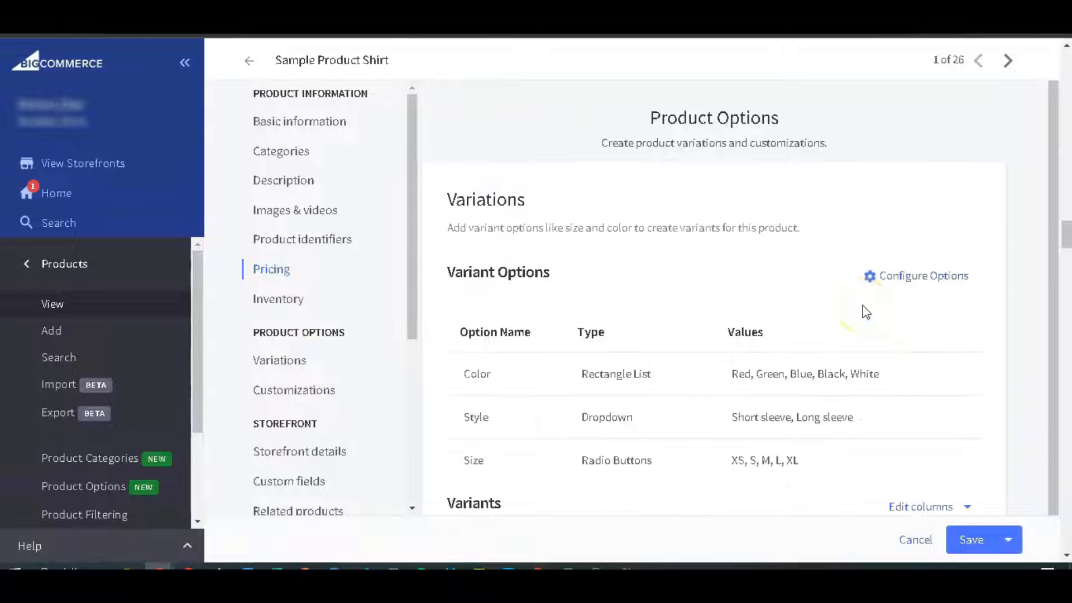
scroll(849, 290, "down", 2)
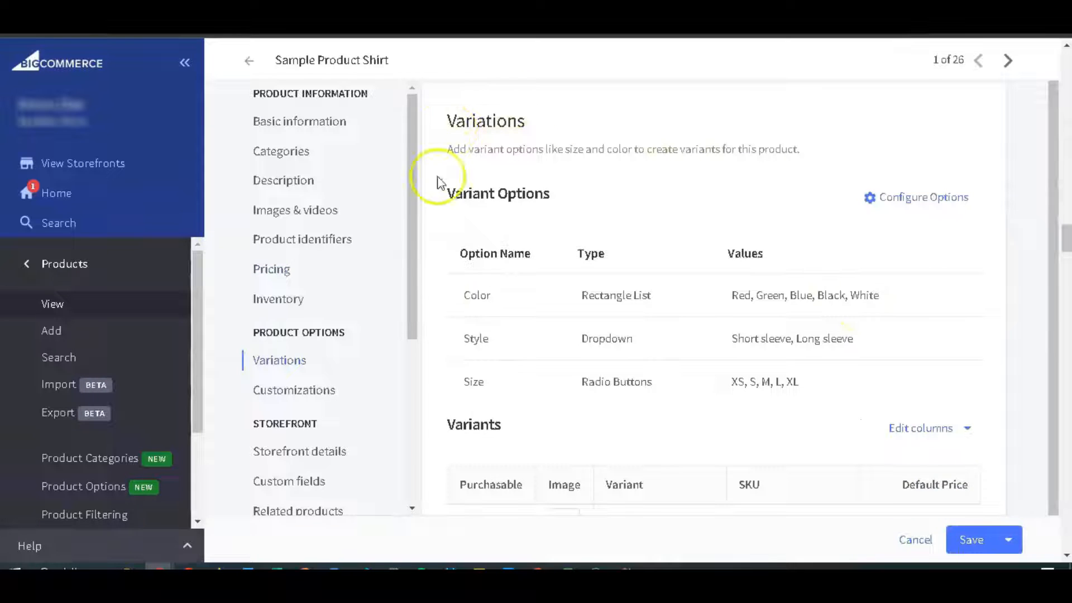
scroll(443, 279, "down", 6)
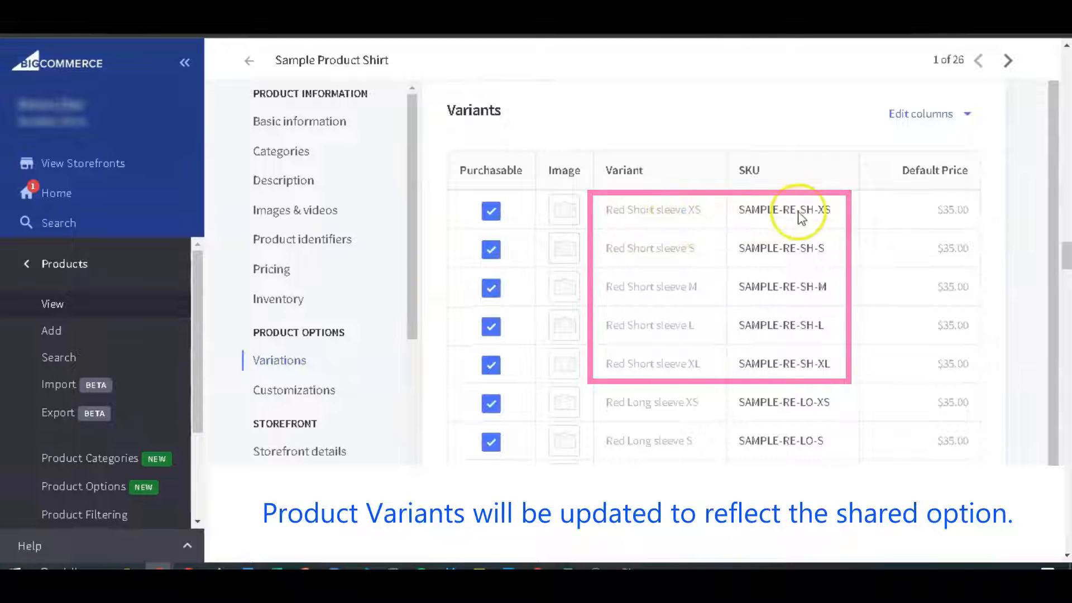
scroll(754, 292, "down", 5)
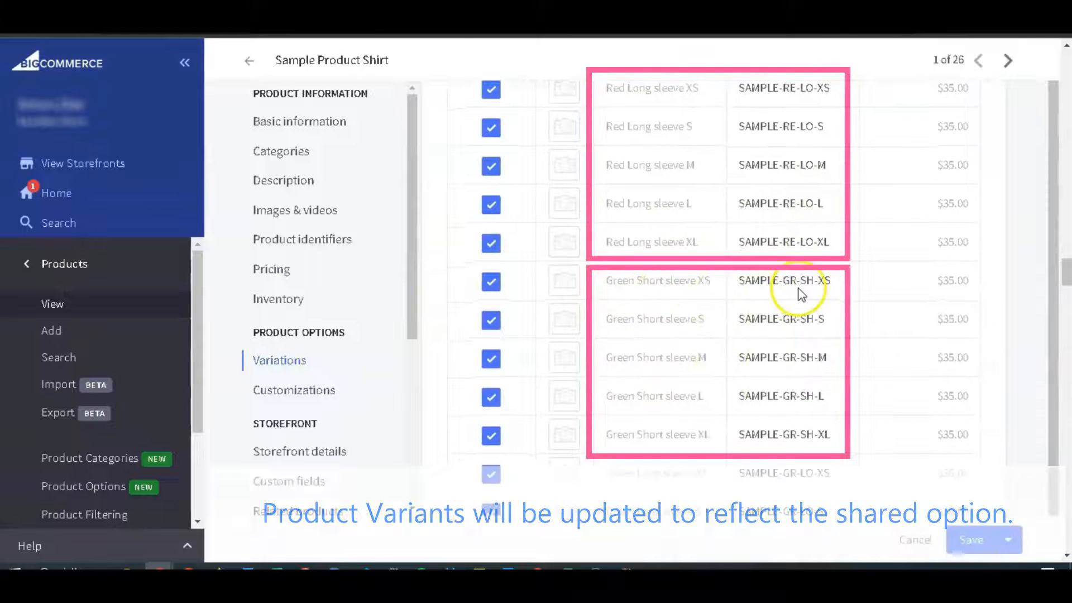
left_click(975, 541)
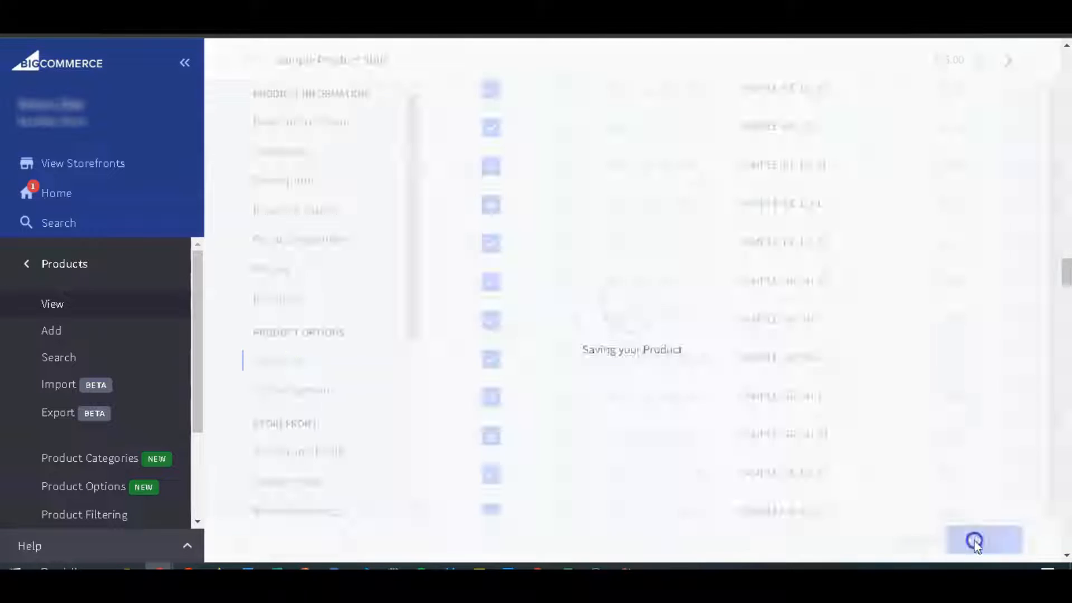
Add the value XXL to the shared Size option, save it and regenerate the variants of all associated products.
left_click(114, 494)
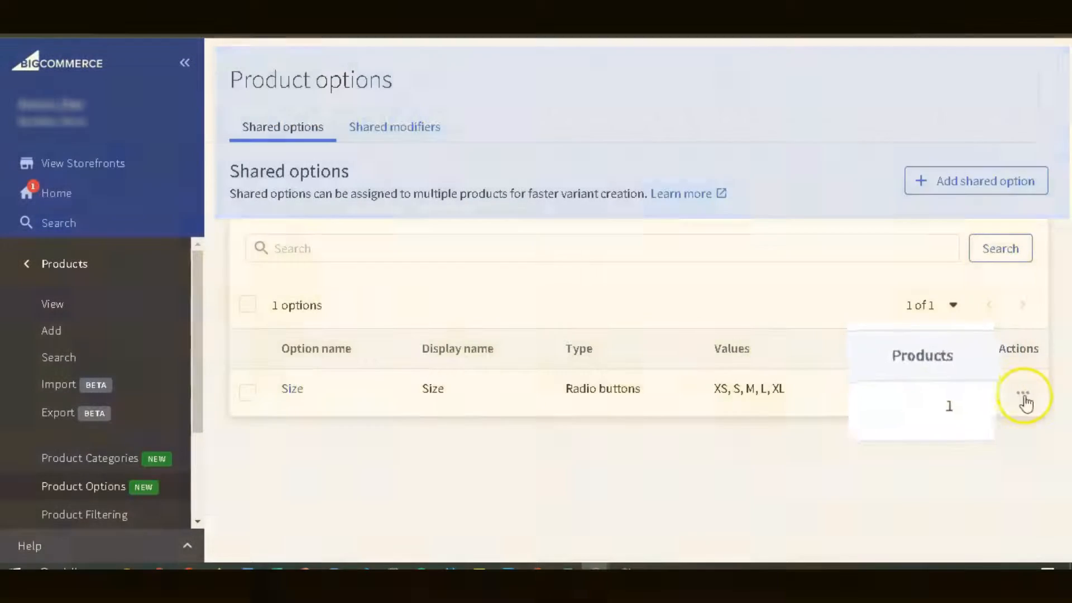
left_click(1024, 402)
scroll(367, 357, "down", 5)
left_click(331, 451)
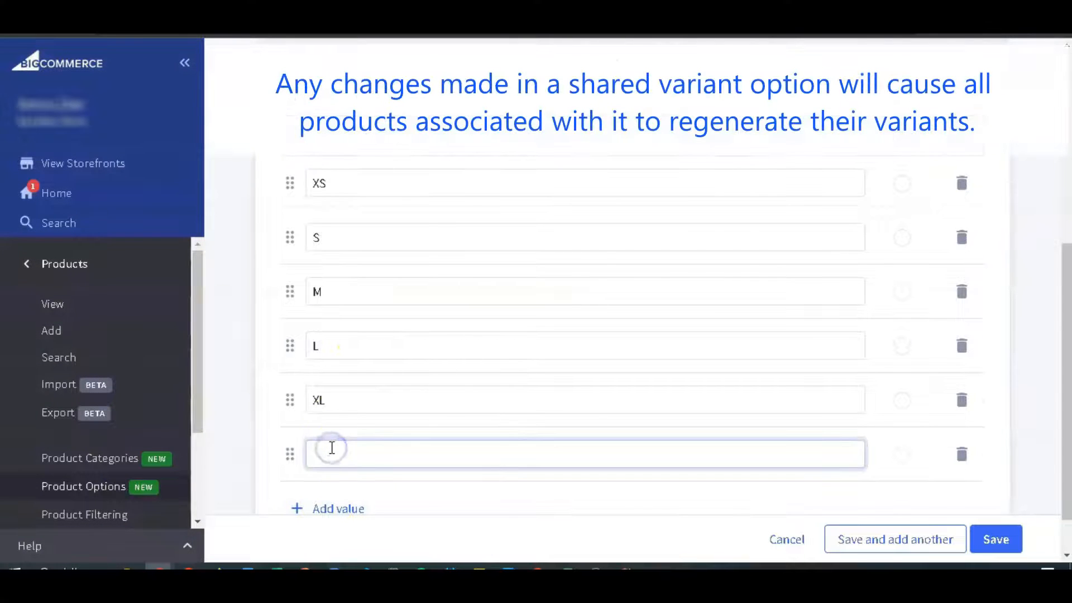
left_click(1012, 539)
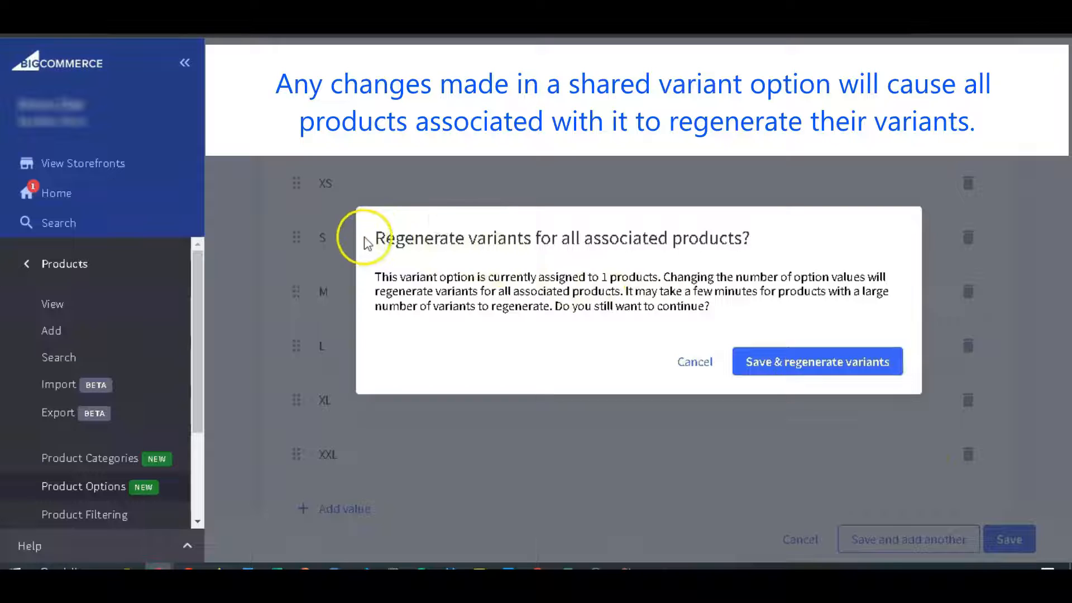
left_click_drag(366, 242, 782, 318)
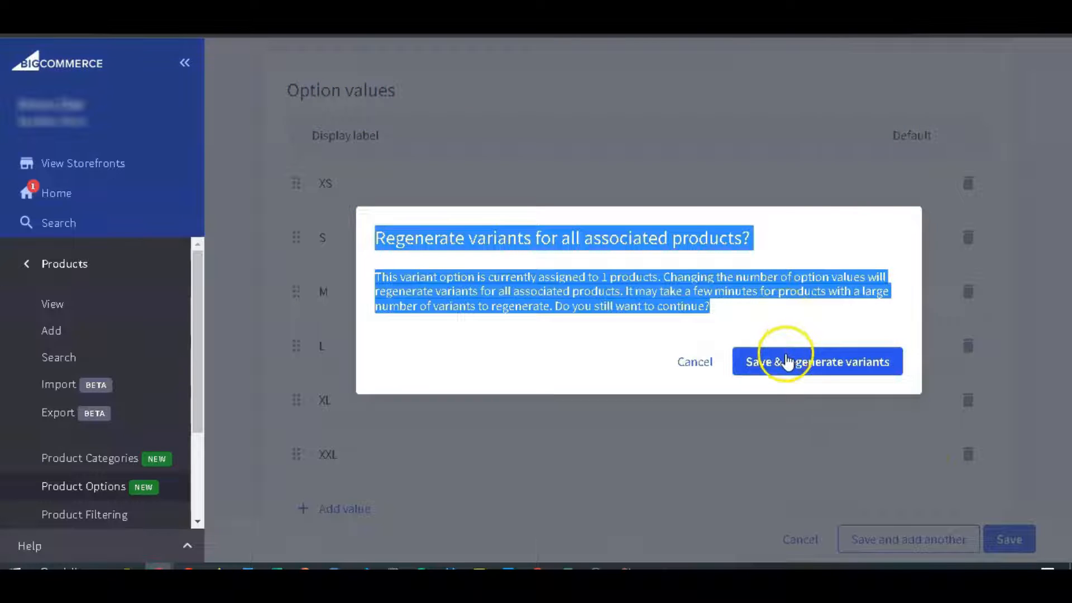
left_click(787, 362)
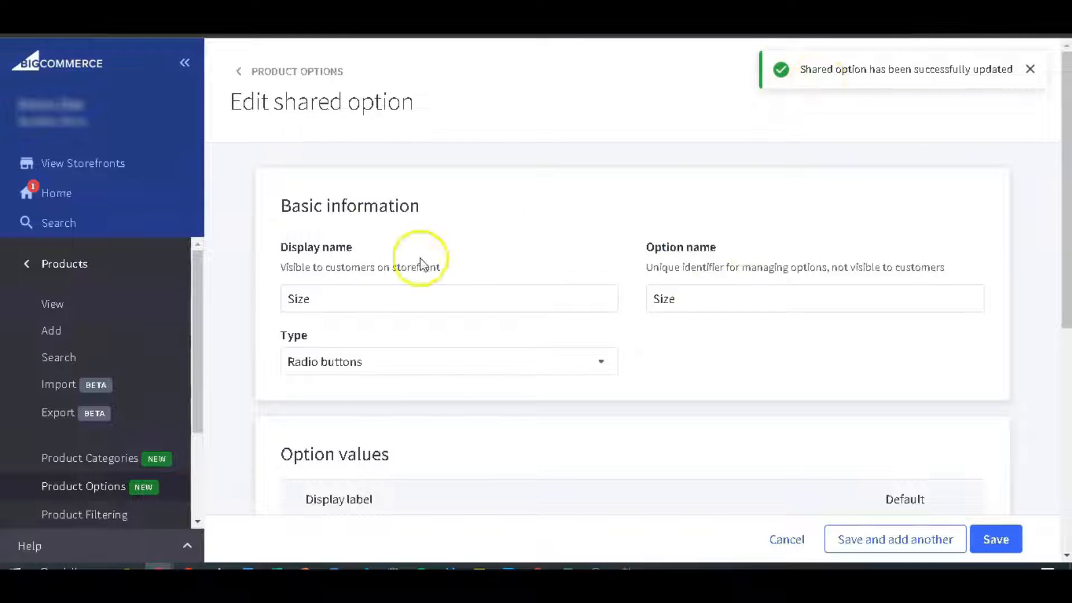
Open the variations of Sample Product Shirt and check its Size values and variants.
left_click(67, 299)
left_click(412, 474)
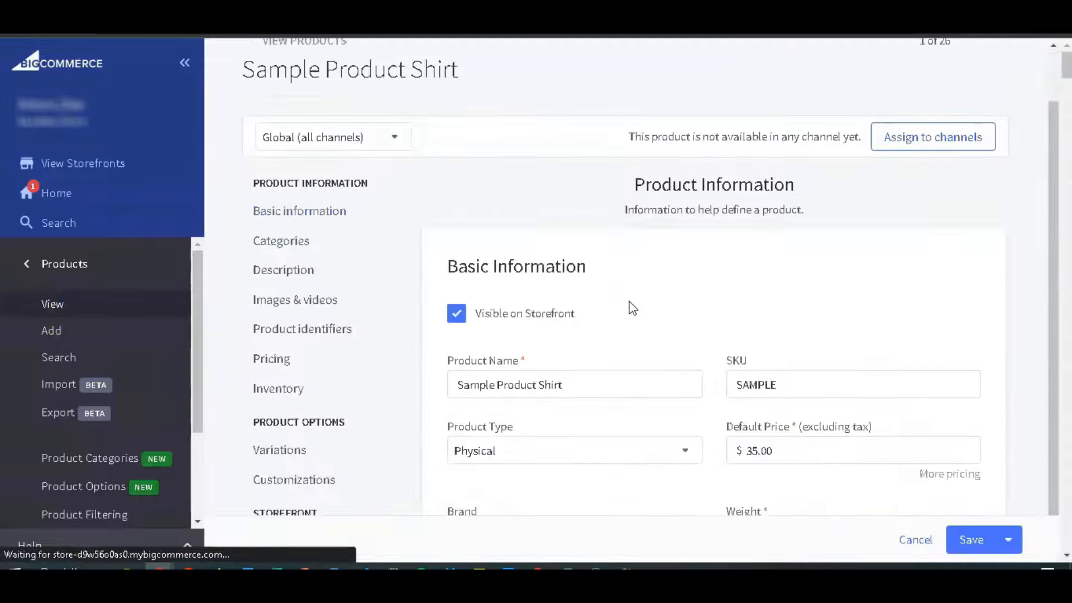
left_click(292, 454)
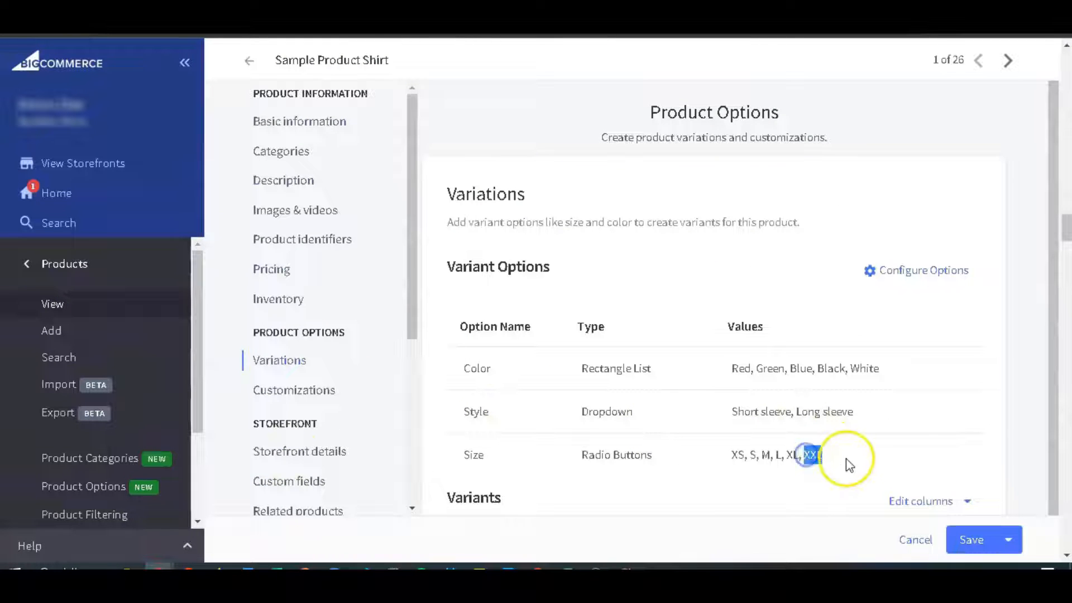
scroll(855, 463, "down", 8)
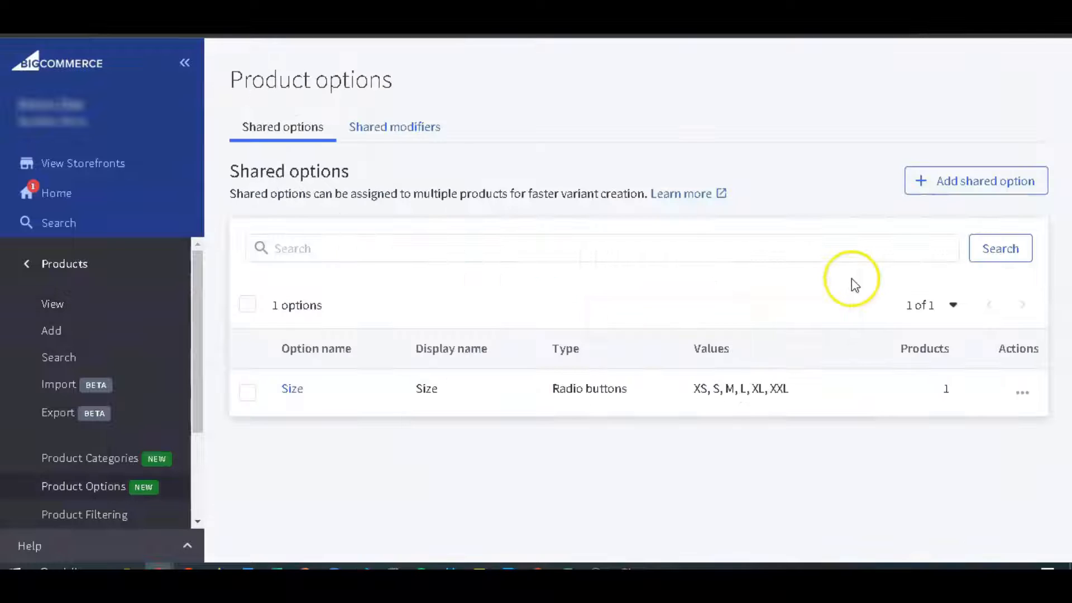
Check whether the shared Size option can be deleted from the shared options list.
left_click(1022, 391)
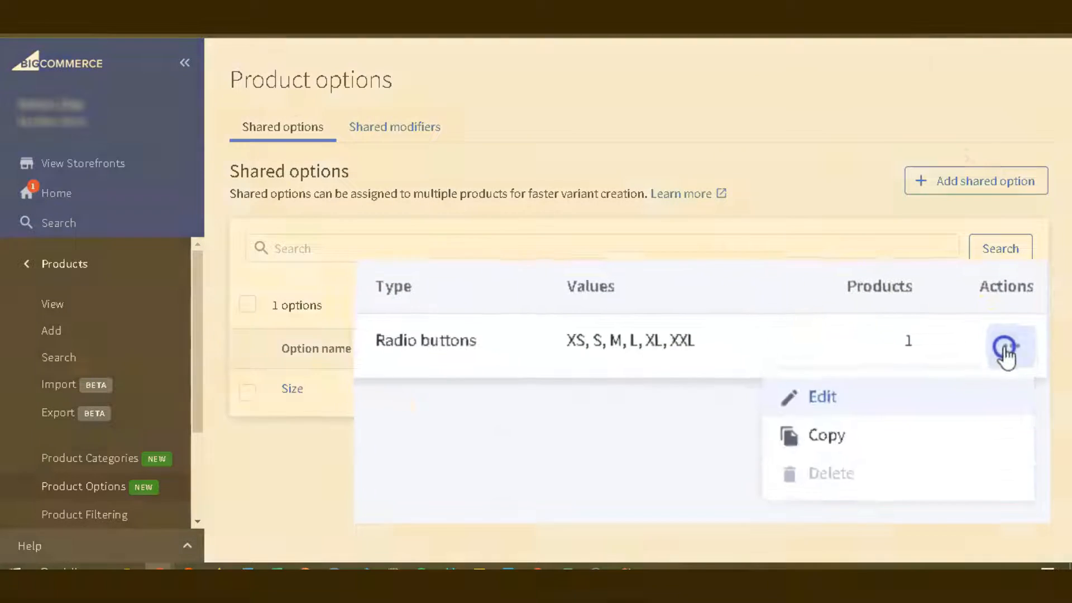
mouse_move(954, 491)
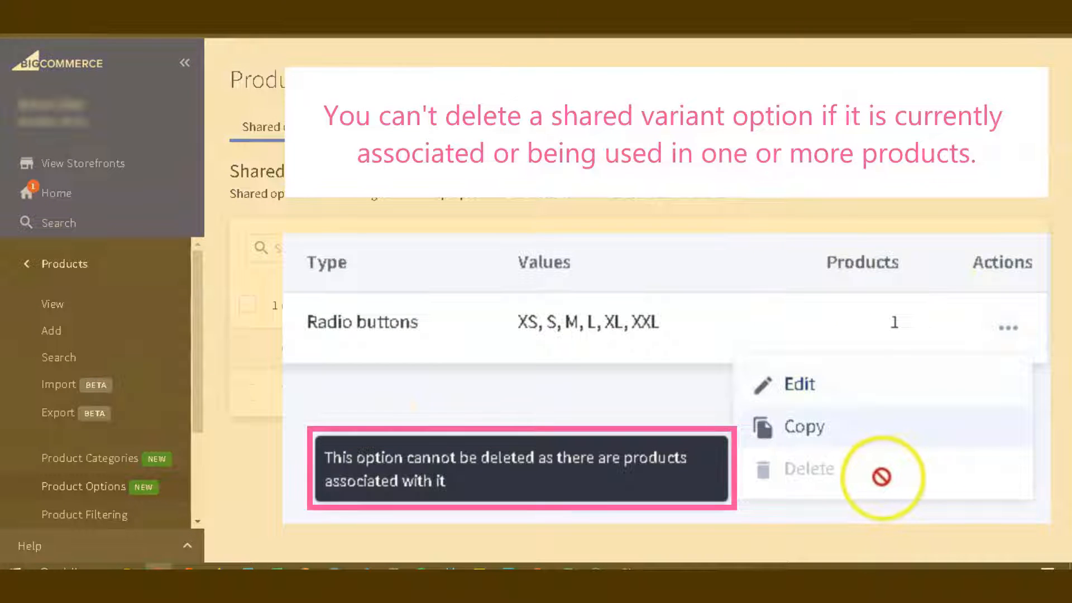
left_click(1005, 328)
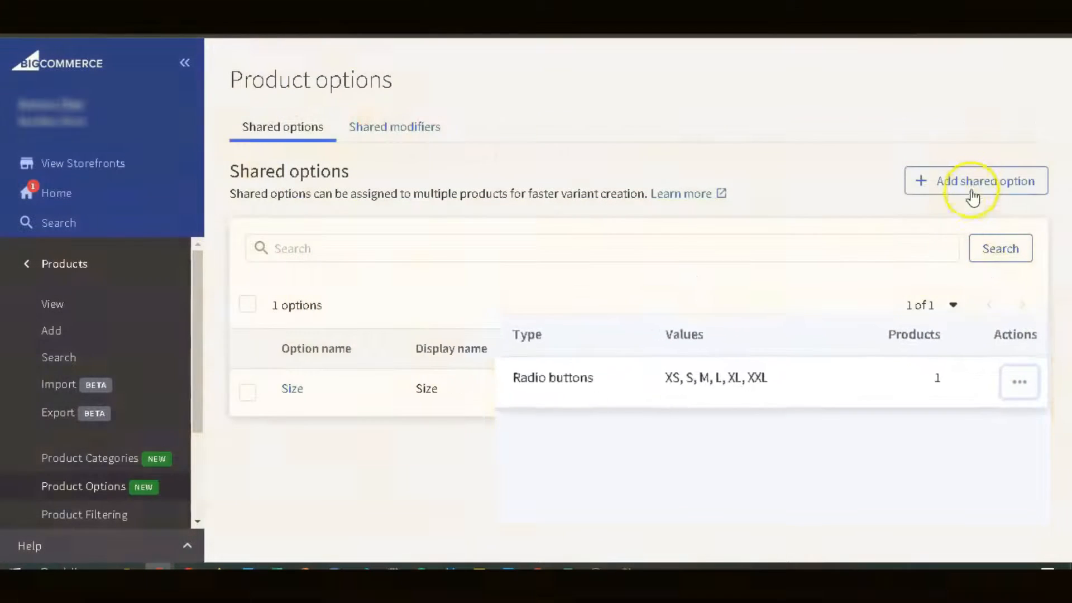
Create a shared dropdown option named Style with the values Men and Women and save it.
left_click(972, 196)
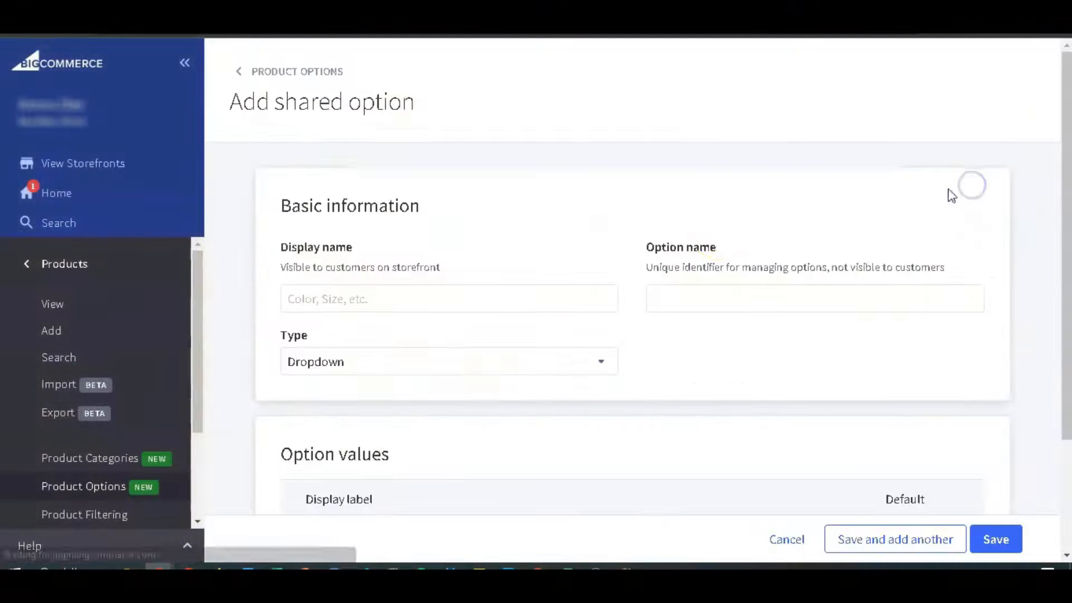
left_click(497, 296)
type("Style")
scroll(489, 357, "down", 3)
left_click(488, 397)
type("Men")
left_click(357, 453)
type("Women")
left_click(874, 492)
scroll(584, 364, "up", 3)
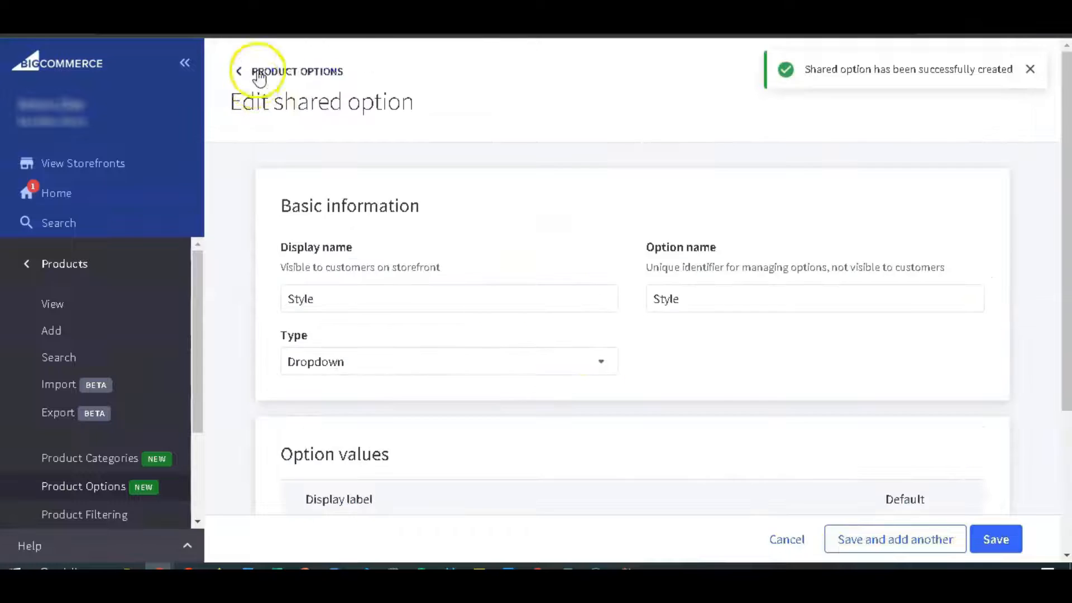
Delete the shared Style option from the shared options list.
left_click(256, 77)
left_click(1013, 430)
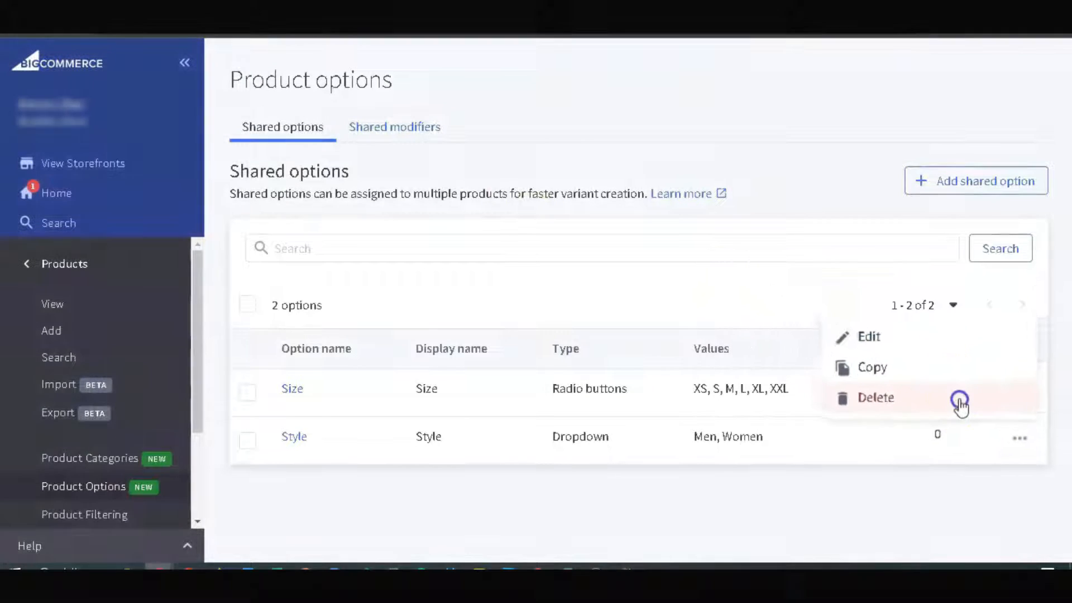
left_click(960, 402)
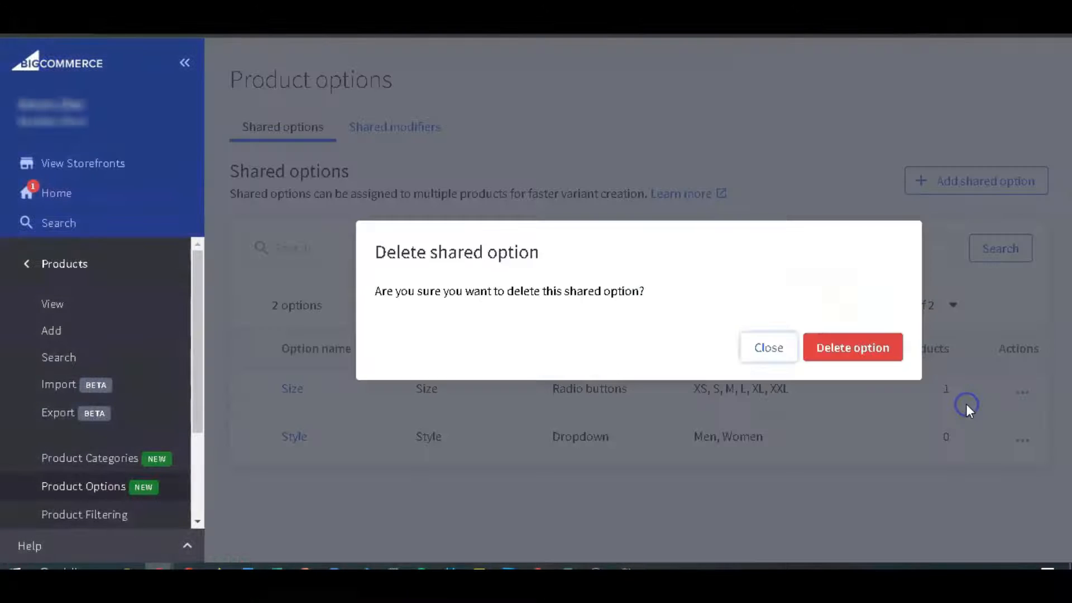
left_click(841, 348)
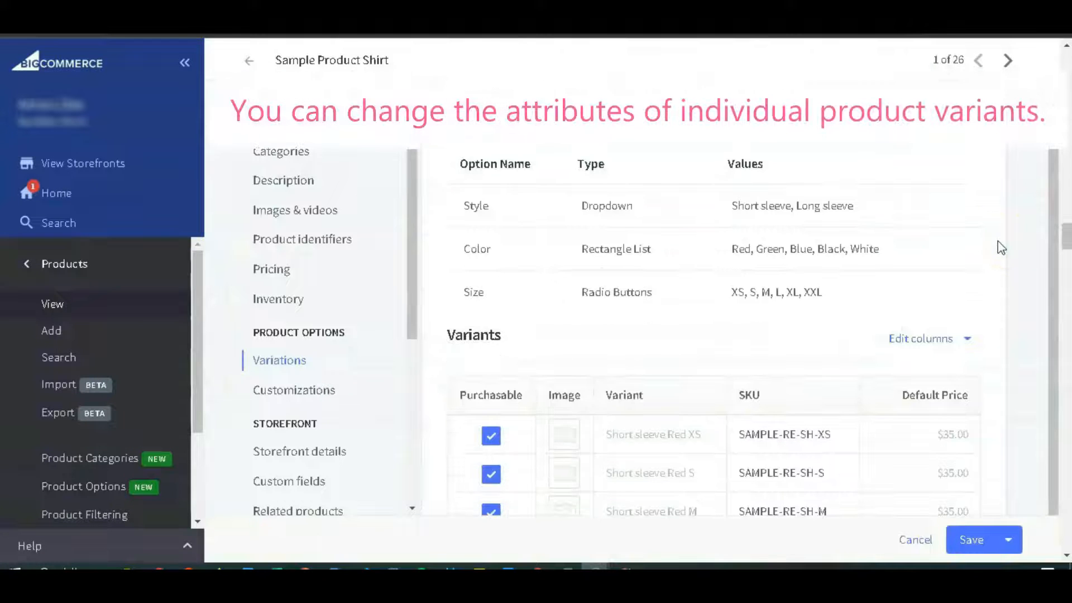
Examine which attribute columns are available for the Variants table of Sample Product Shirt.
scroll(945, 281, "down", 4)
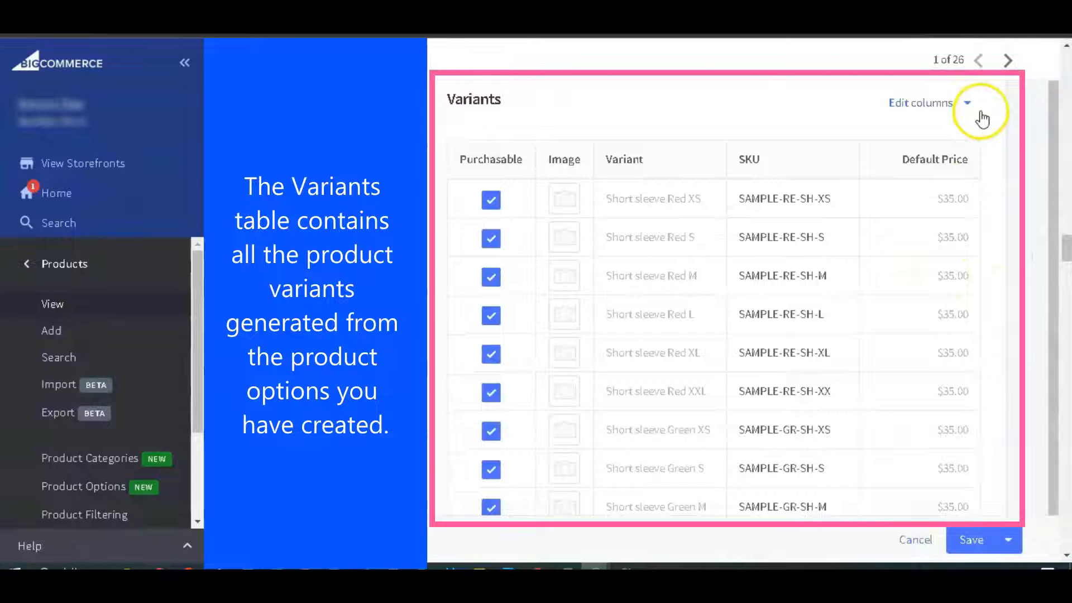
left_click(977, 111)
scroll(926, 246, "down", 1)
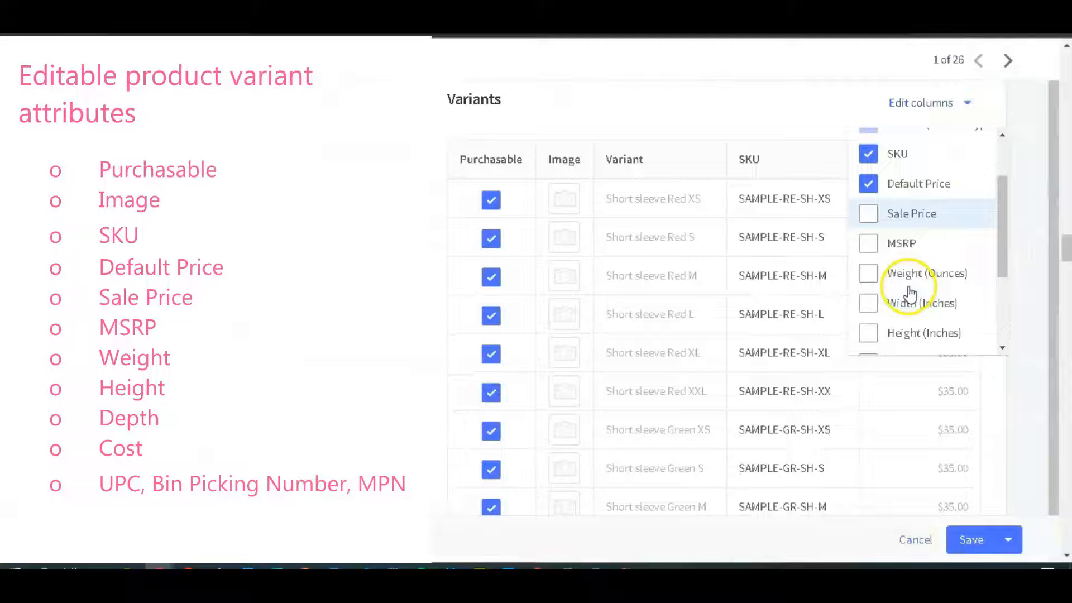
scroll(910, 312, "down", 6)
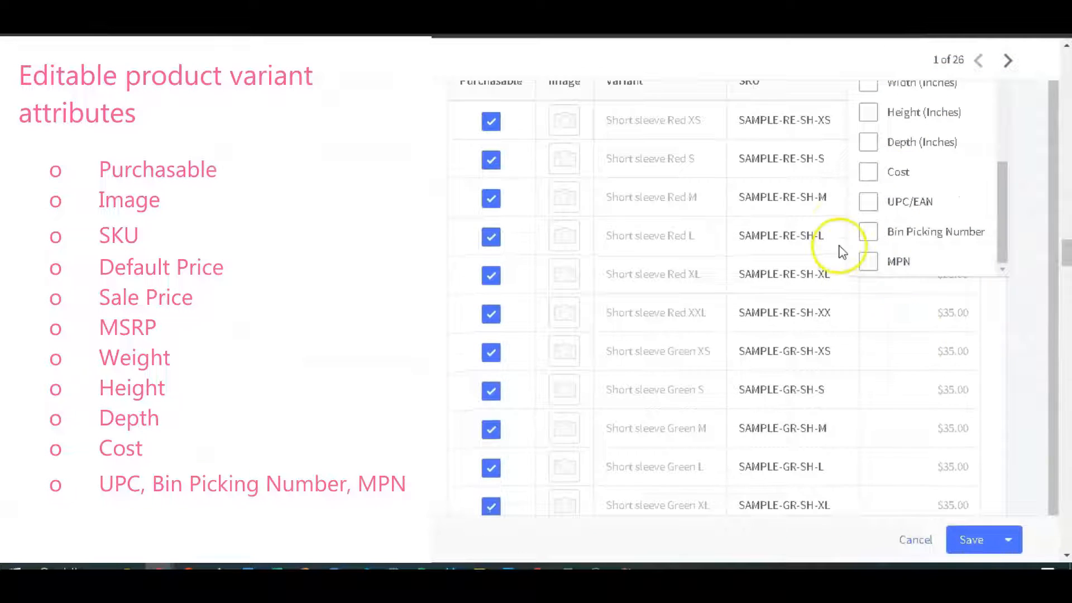
scroll(842, 250, "up", 2)
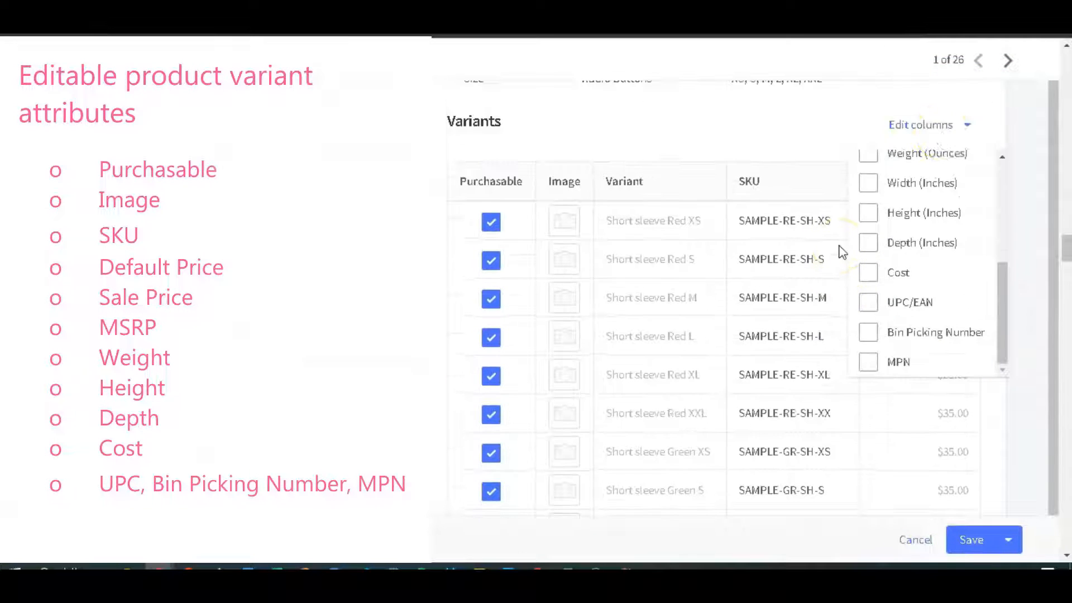
left_click(943, 126)
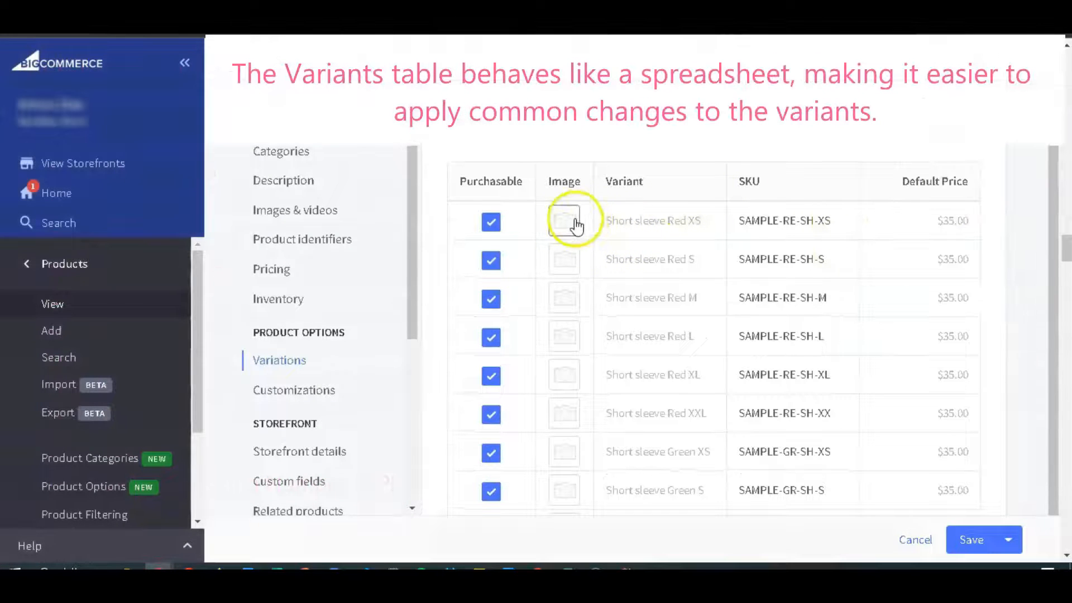
Set the default price of Short sleeve Red XS to $50.00 and copy it down to Short sleeve Red XXL.
left_click(952, 223)
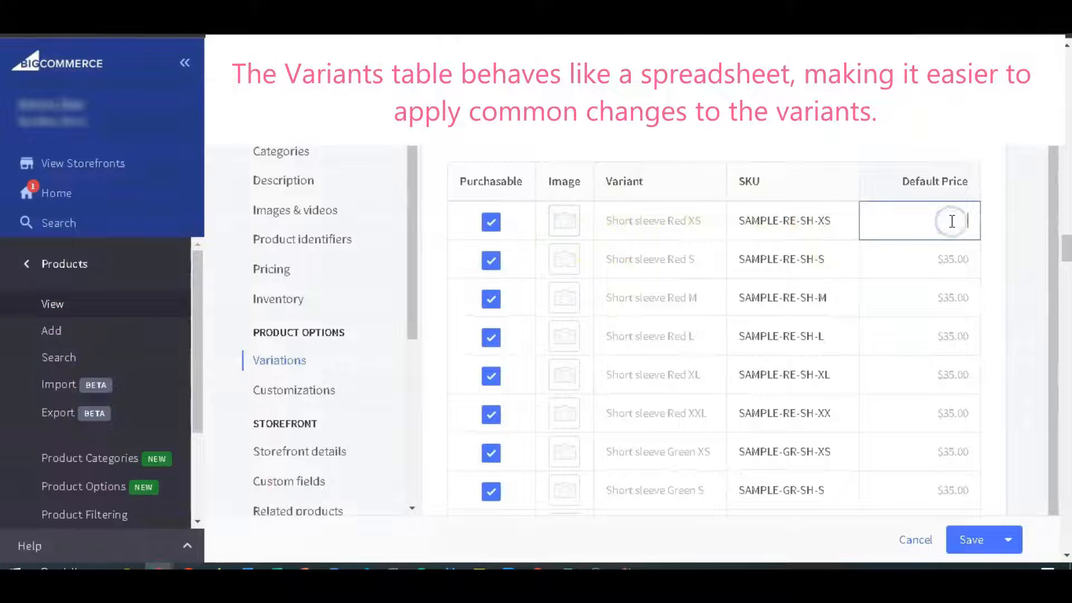
left_click(958, 221)
left_click_drag(977, 240, 981, 370)
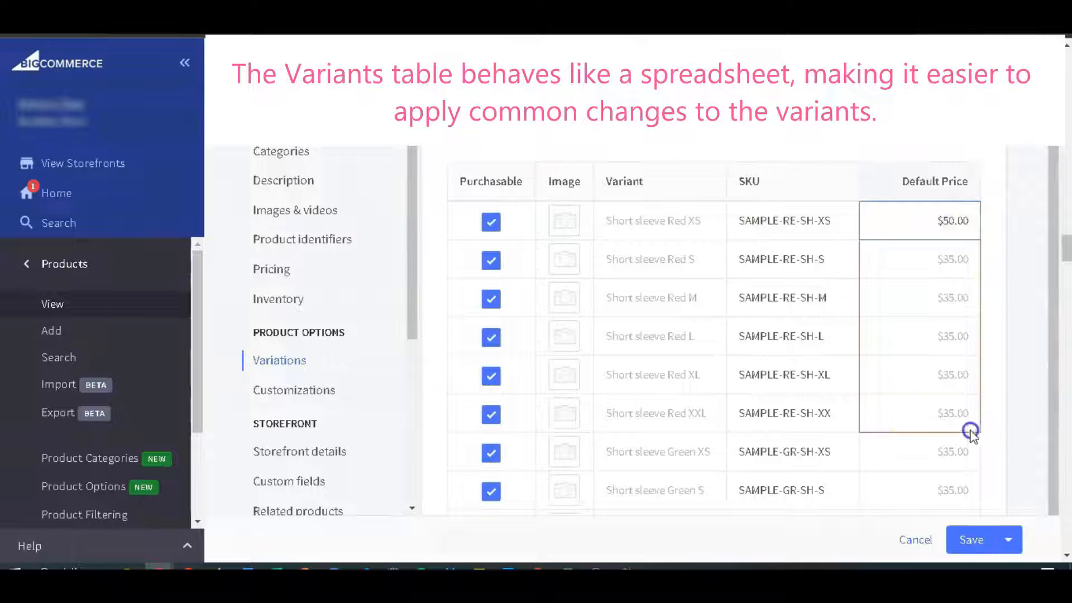
left_click_drag(971, 432, 971, 433)
left_click(988, 163)
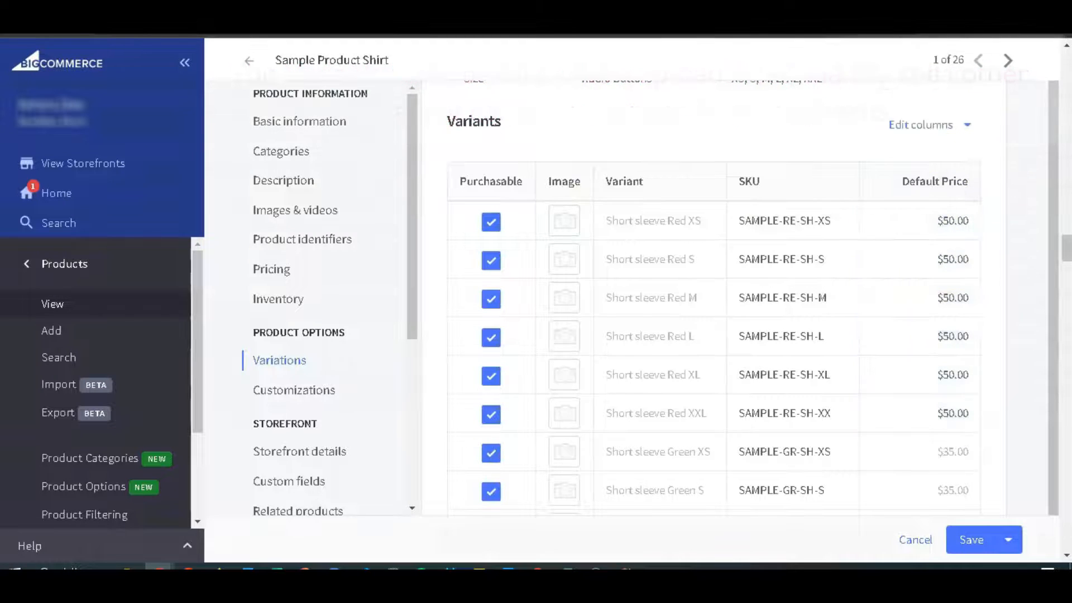
Assign the red T-shirt image to Short sleeve Red XS and copy it down to Short sleeve Red XXL.
left_click_drag(701, 239, 568, 231)
left_click_drag(567, 231, 566, 225)
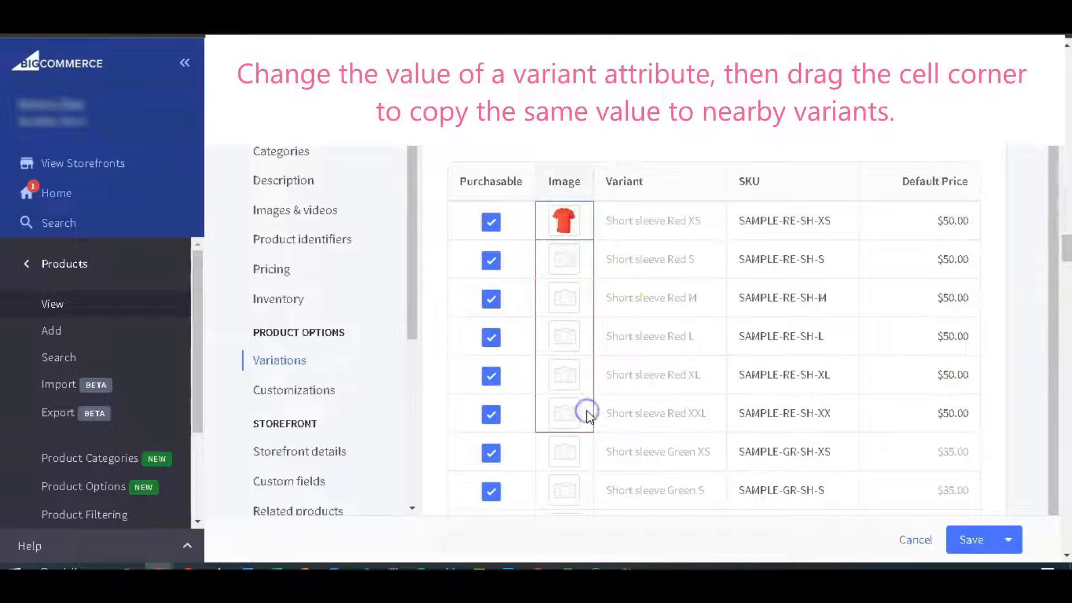
left_click_drag(587, 415, 587, 414)
Assign matching shirt images to the Short sleeve Green, Blue, Black and White variants and the Long sleeve Green and Black variants.
scroll(587, 375, "down", 3)
left_click_drag(1064, 291, 594, 324)
left_click_drag(686, 419, 686, 420)
scroll(780, 412, "up", 1)
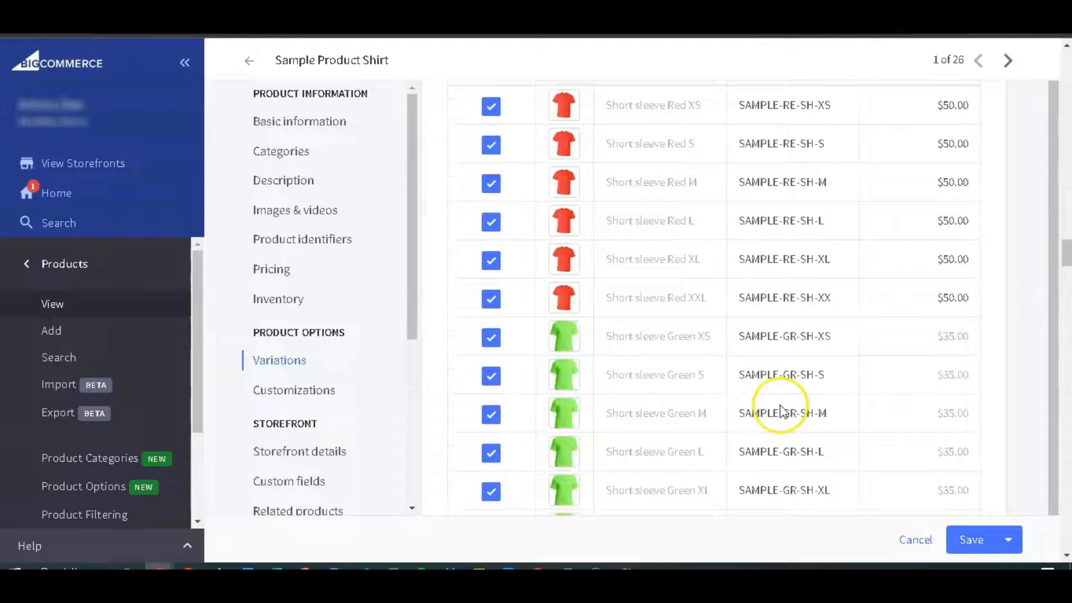
Make all Long sleeve Red variants from XS to XXL not purchasable.
scroll(780, 411, "down", 11)
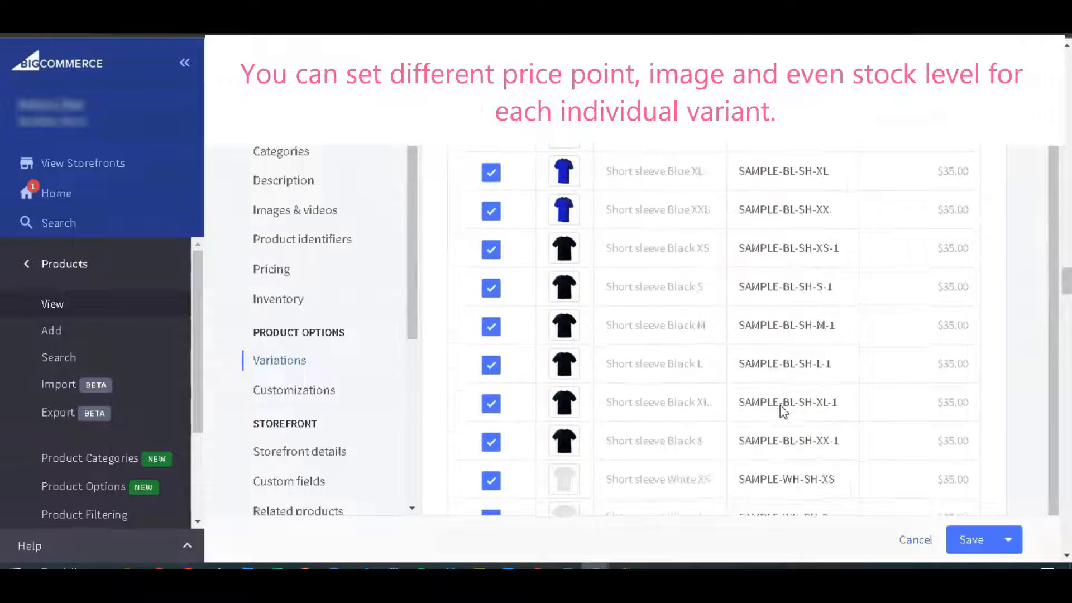
scroll(780, 411, "down", 5)
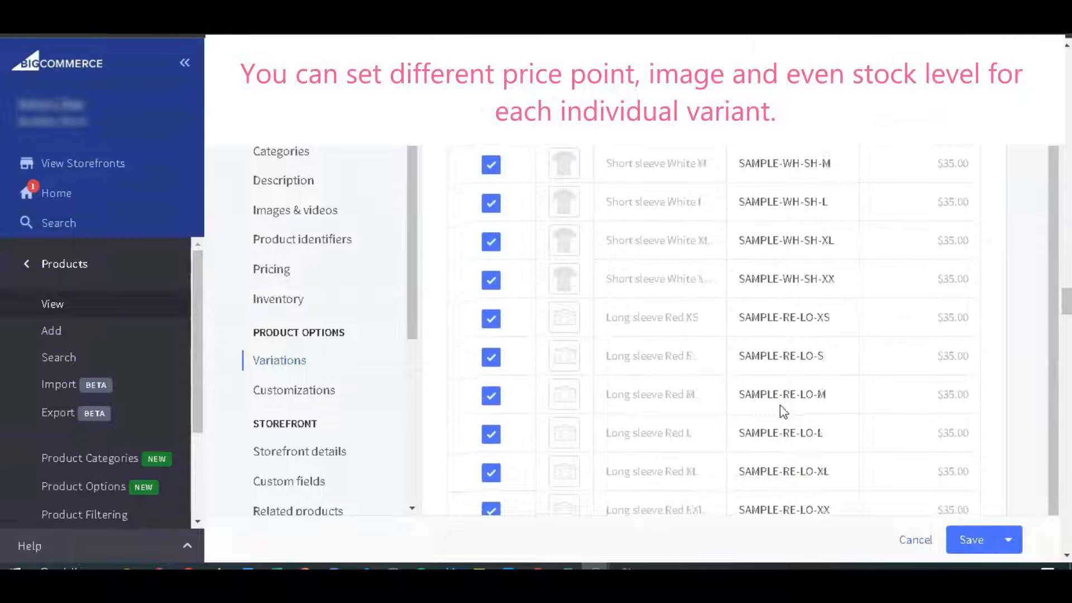
scroll(781, 411, "down", 5)
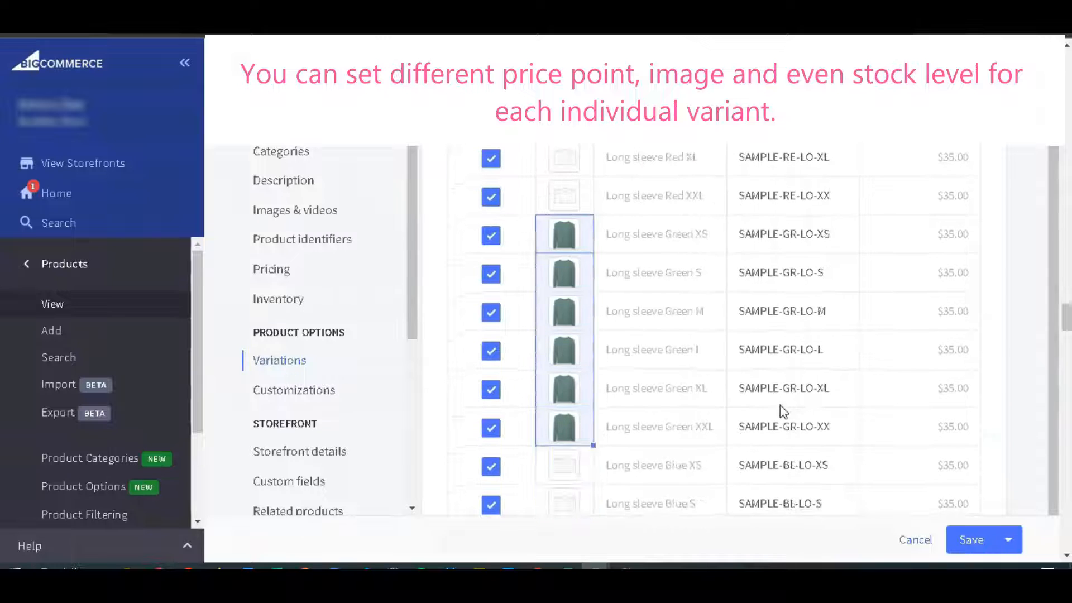
scroll(783, 411, "up", 4)
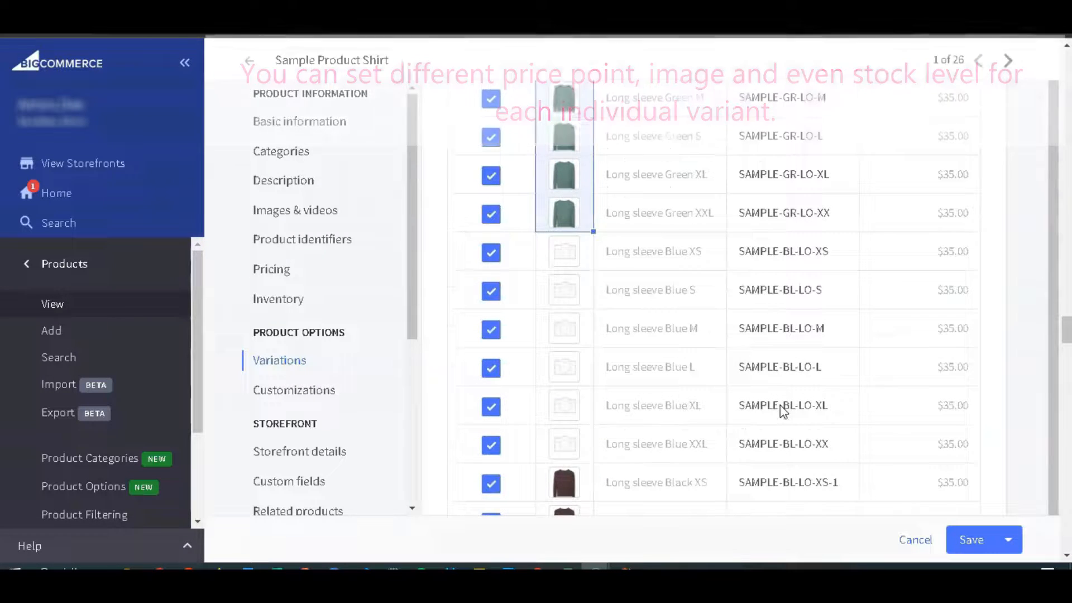
scroll(783, 412, "up", 3)
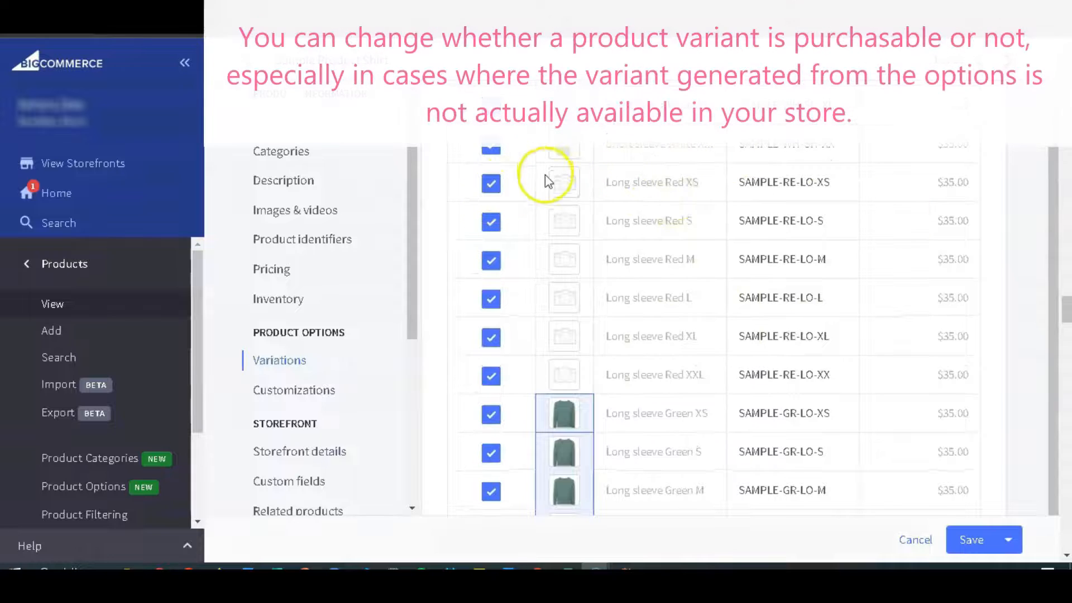
left_click(490, 183)
left_click(491, 222)
left_click(491, 260)
left_click(491, 298)
left_click(492, 337)
left_click(491, 376)
Make Long sleeve Blue XS not purchasable and copy that setting down to Long sleeve Blue XXL.
scroll(596, 317, "down", 1)
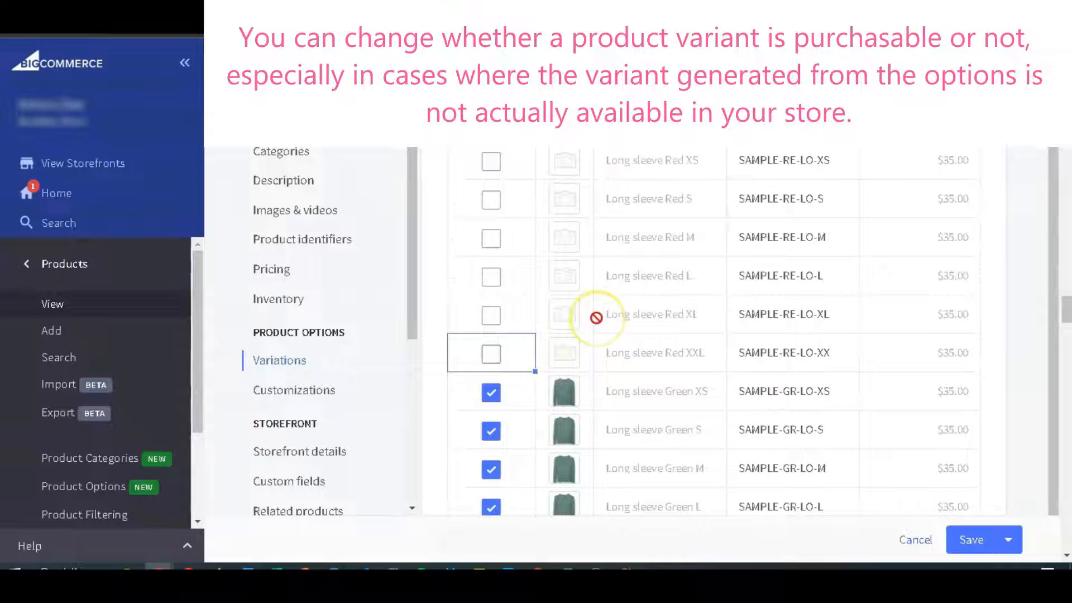
scroll(597, 317, "down", 8)
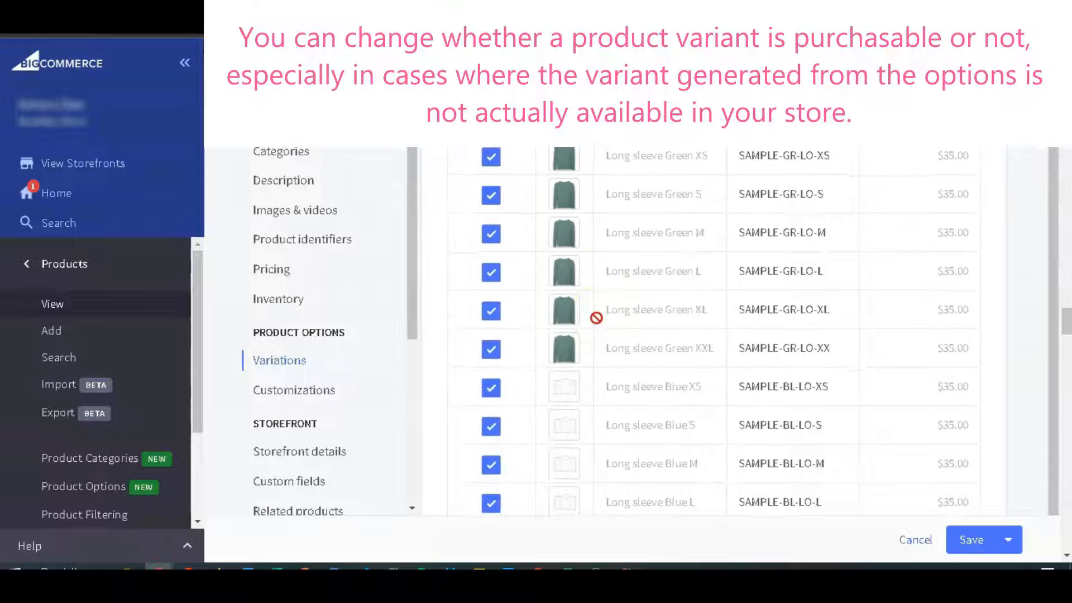
left_click(481, 313)
left_click(481, 240)
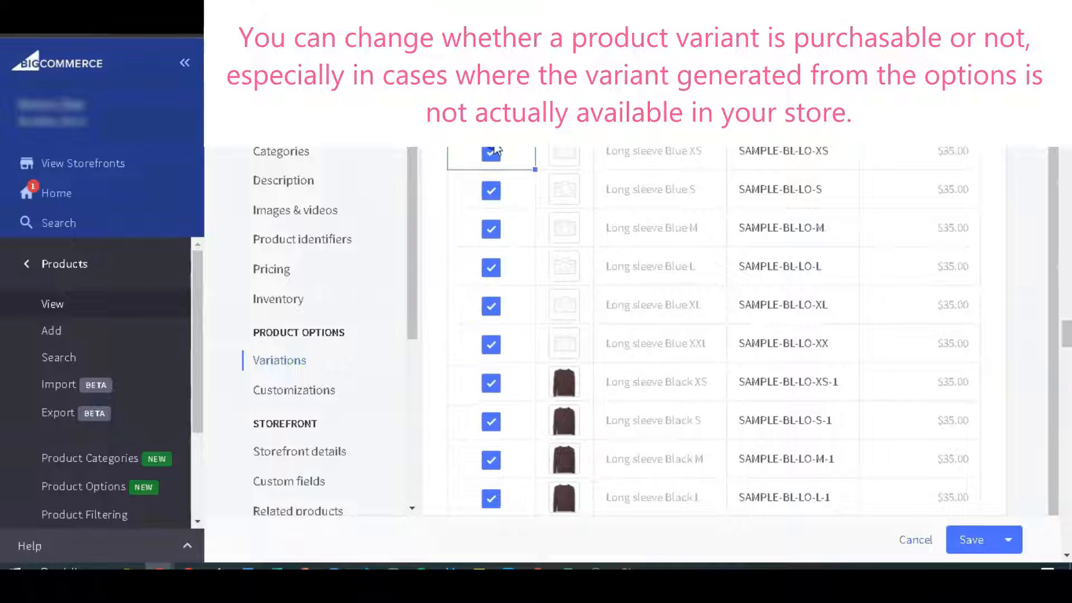
left_click_drag(535, 169, 528, 334)
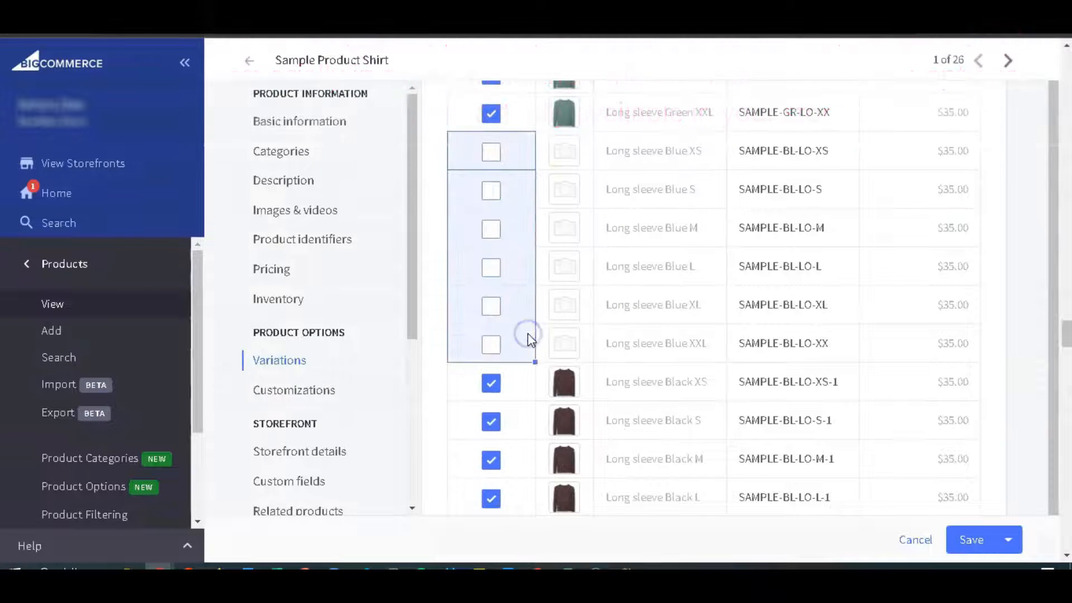
Make Long sleeve White XS not purchasable, copy that setting down to Long sleeve White XXL, and save the product.
scroll(630, 268, "down", 10)
scroll(637, 267, "up", 5)
left_click(511, 302)
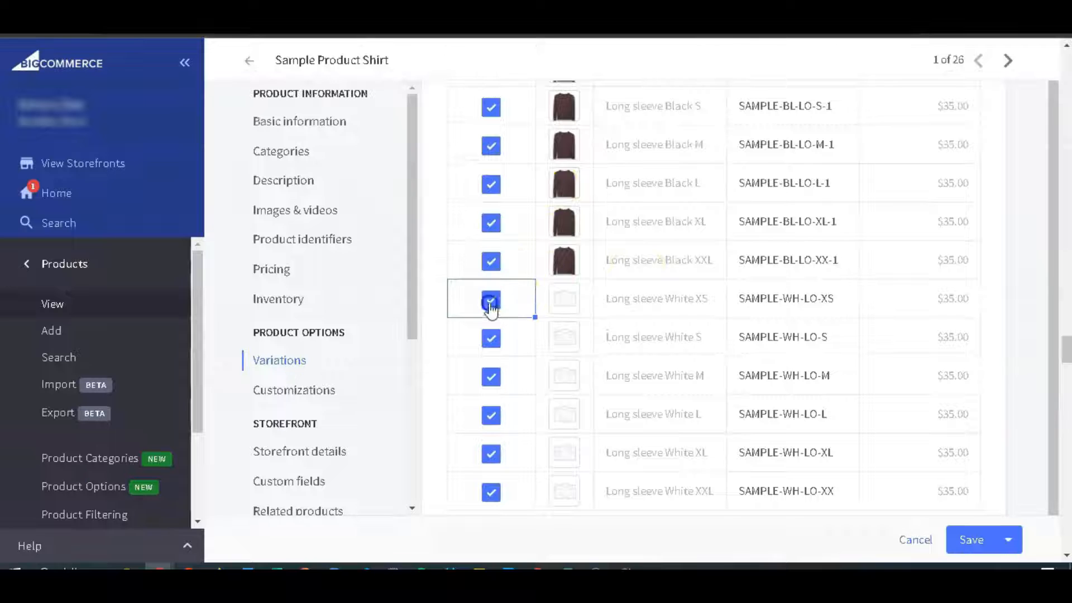
left_click_drag(525, 493, 525, 464)
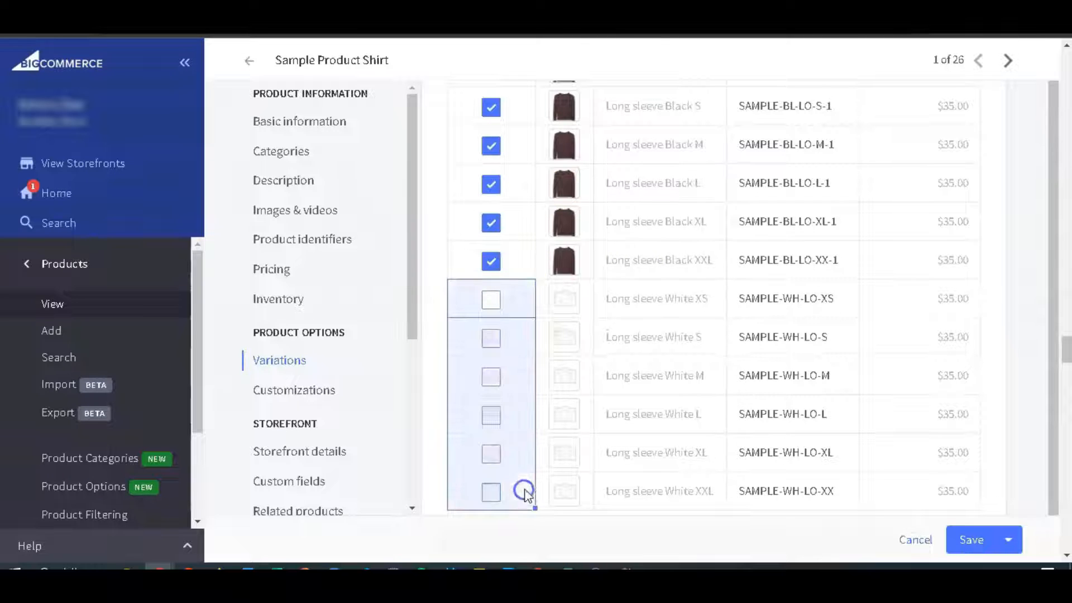
scroll(519, 447, "down", 3)
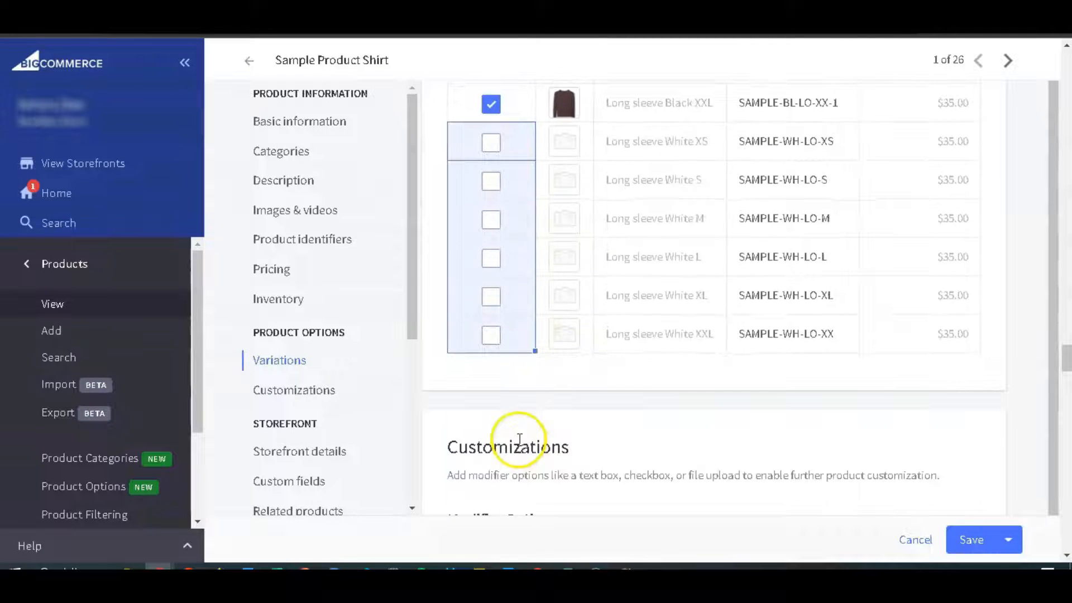
left_click(971, 539)
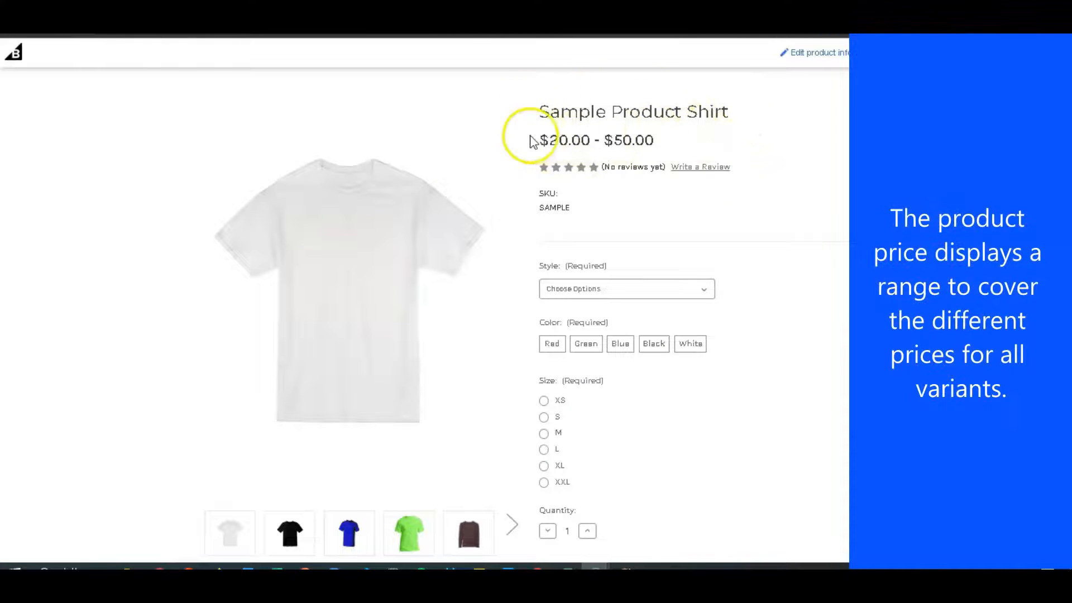
Choose the Short sleeve, Red, XS combination on the shirt's storefront page to check its price and image.
left_click(701, 290)
left_click(682, 311)
left_click(552, 343)
left_click(545, 401)
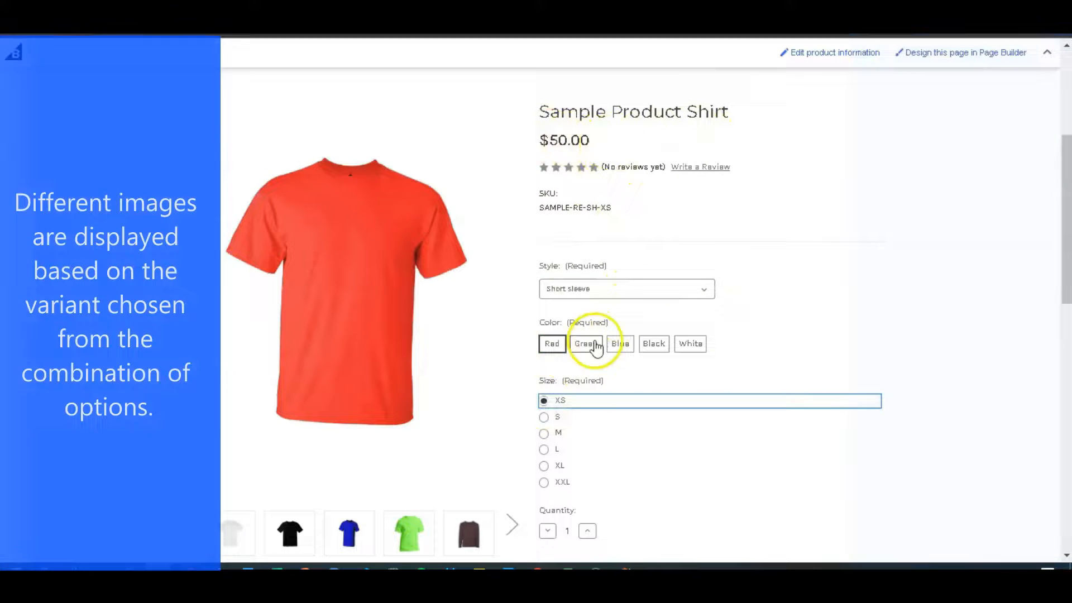
Check the storefront display for the color Green and for the Long sleeve Red XS combination.
left_click(588, 345)
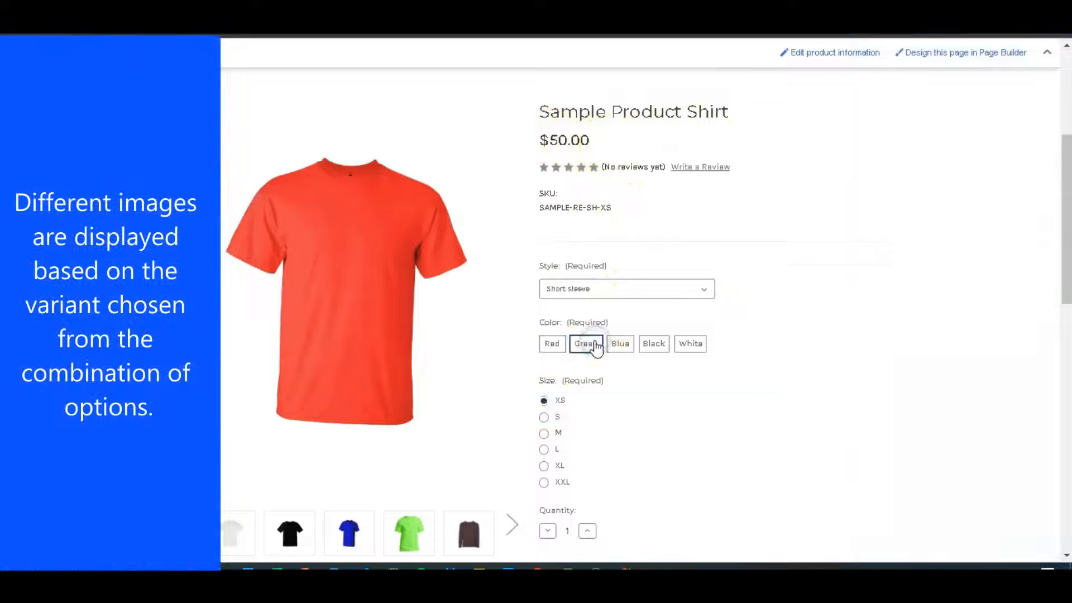
left_click(640, 313)
left_click(575, 350)
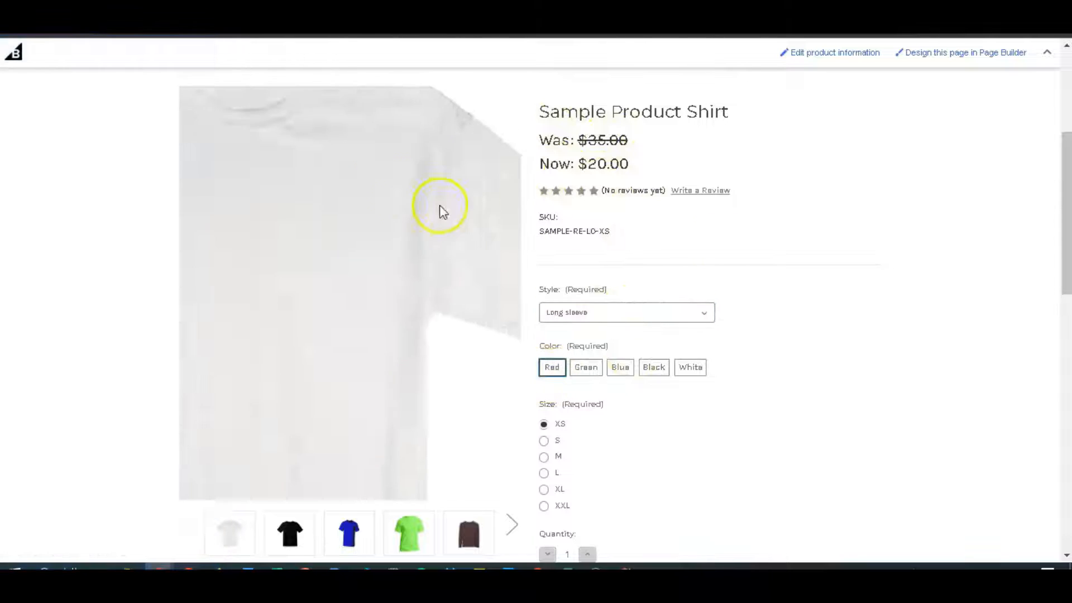
scroll(731, 224, "down", 4)
left_click_drag(301, 273, 854, 301)
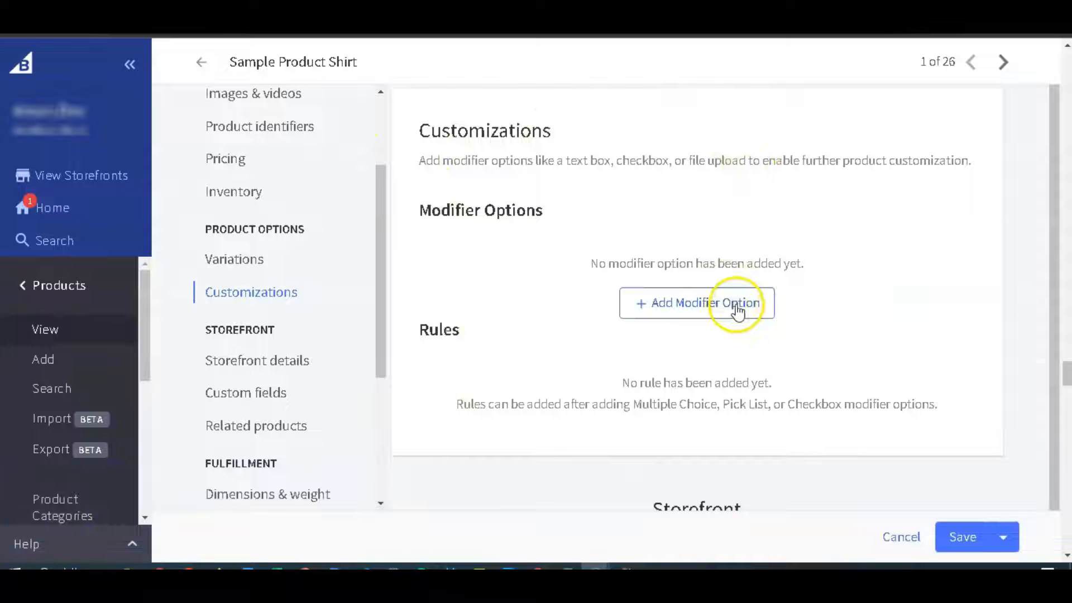
Add a modifier option named "Add custom print" to Sample Product Shirt's customizations.
left_click(737, 306)
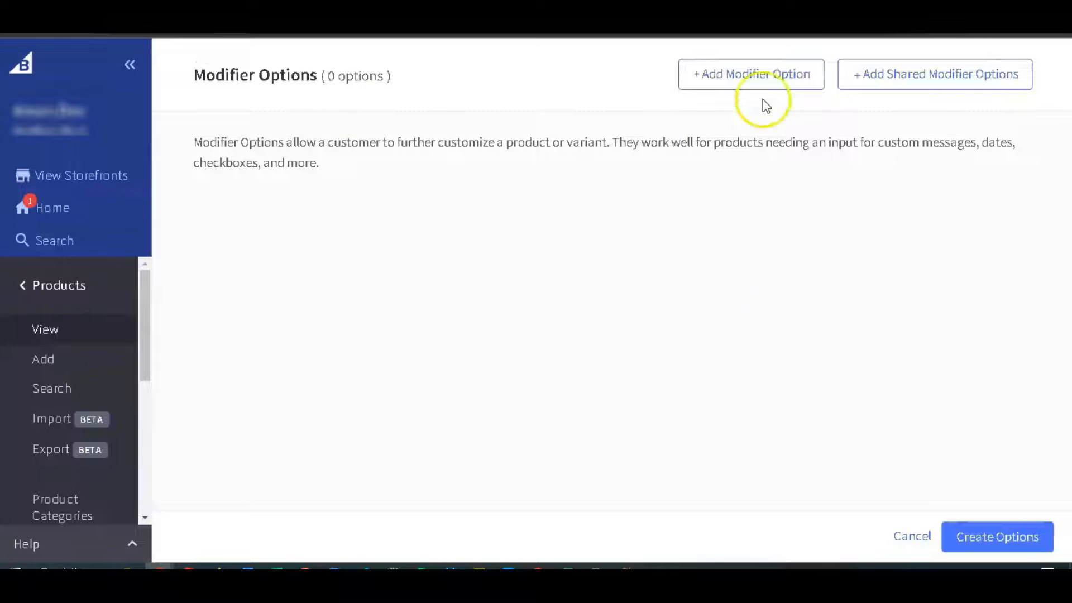
left_click(768, 90)
type("A")
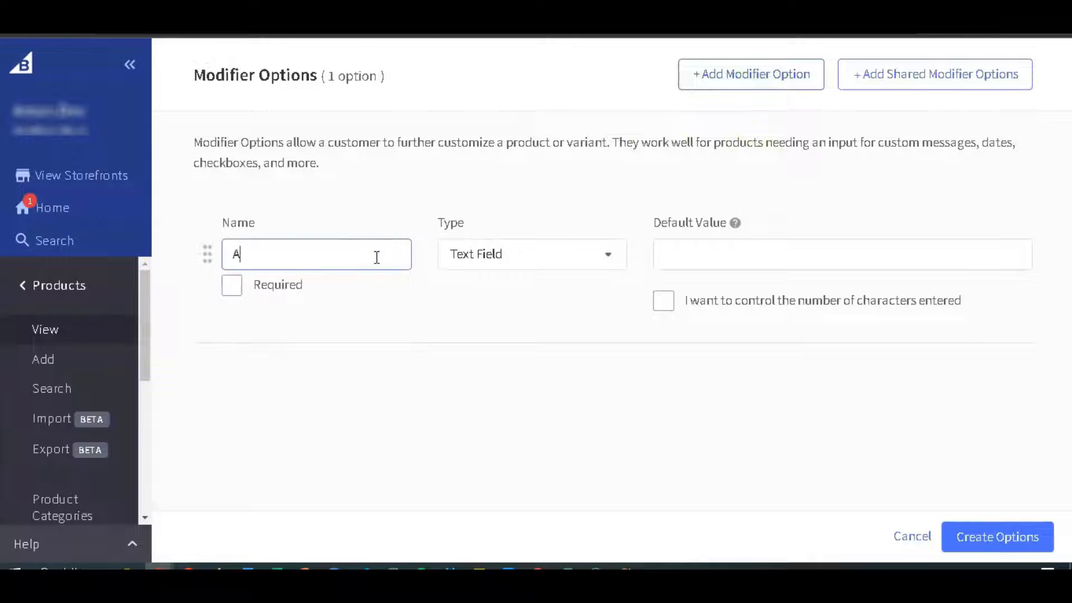
type("dd custom print")
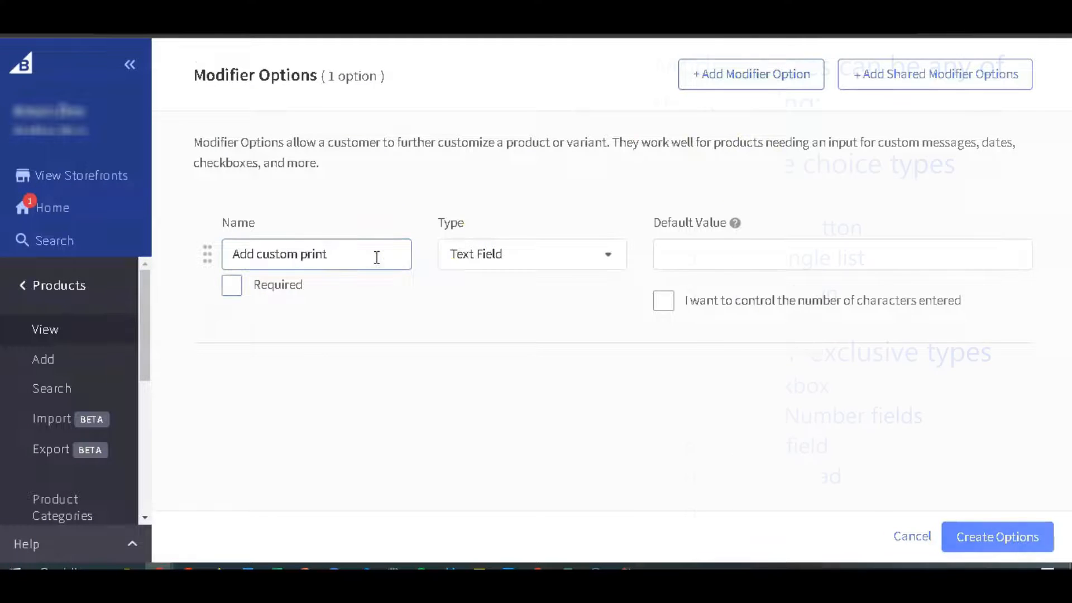
Set the "Add custom print" modifier's type to Checkbox with the field value Yes.
left_click(503, 254)
scroll(511, 291, "up", 1)
scroll(510, 302, "down", 3)
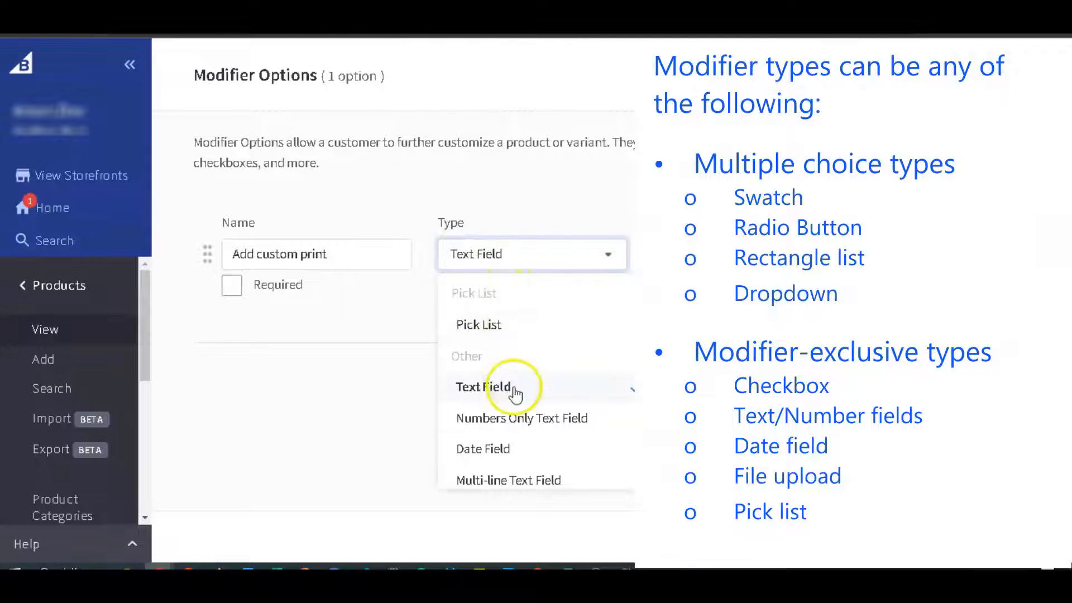
scroll(508, 402, "down", 2)
left_click(507, 441)
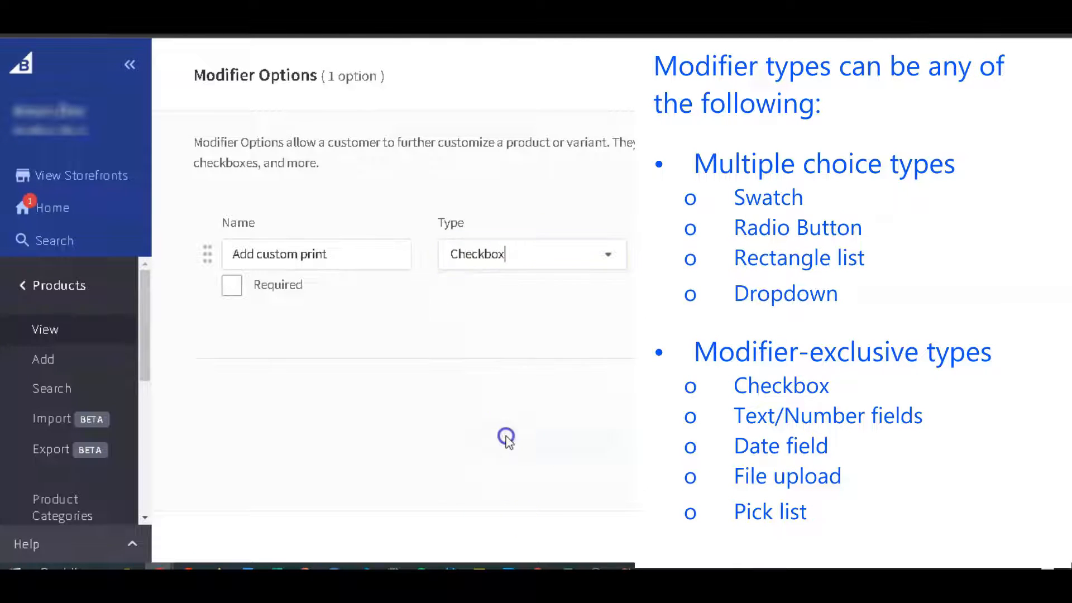
left_click(694, 260)
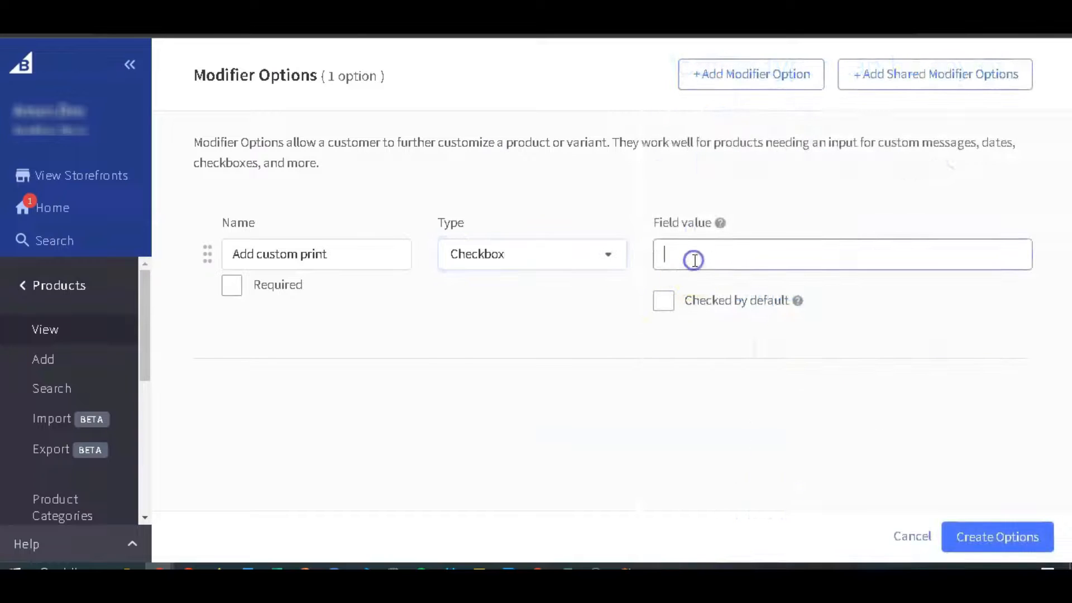
Add a second modifier option named "Custom print text" of type Text Field.
left_click(773, 74)
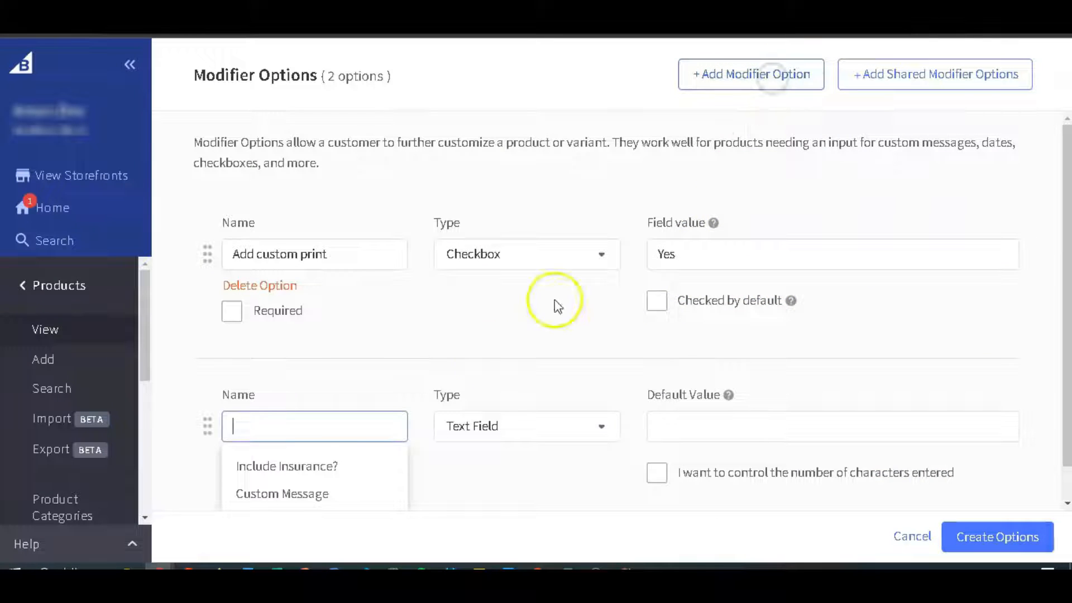
type("Custom print text")
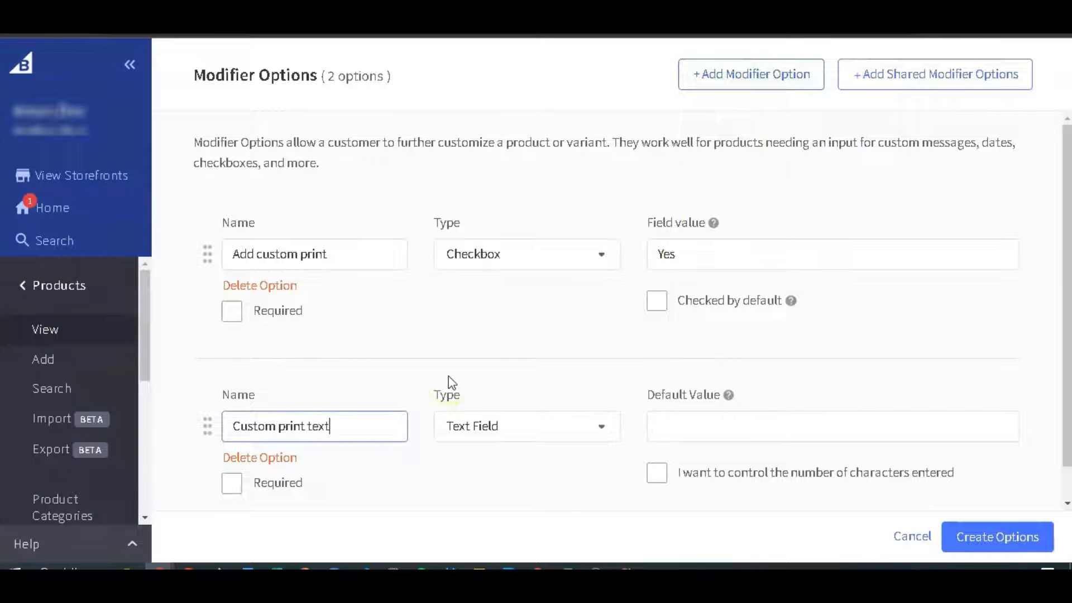
scroll(450, 382, "down", 1)
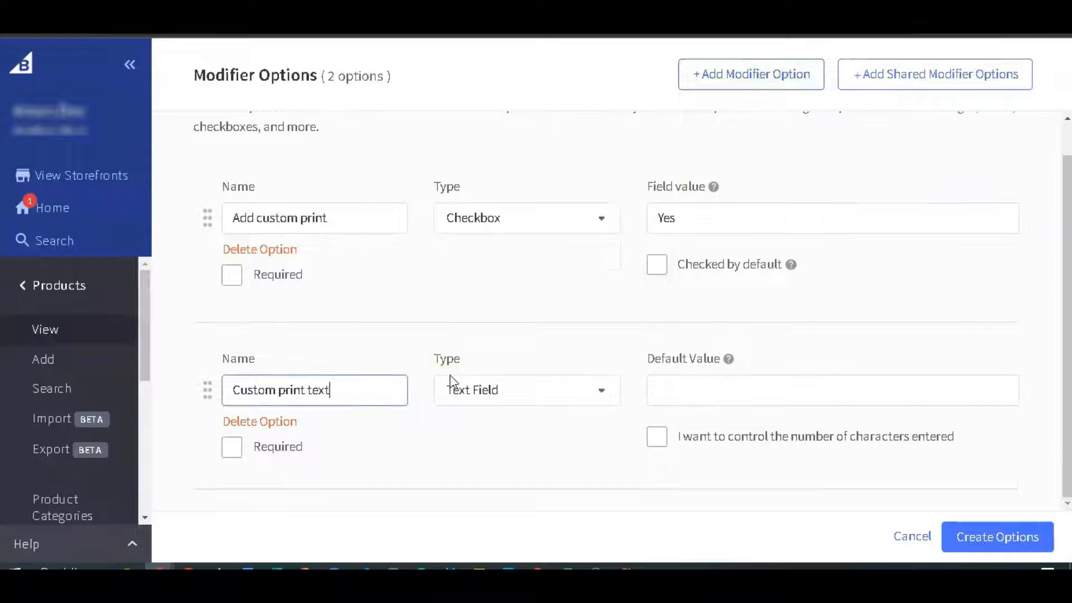
Add a third modifier option named "Custom print image" of type File Upload.
left_click(734, 84)
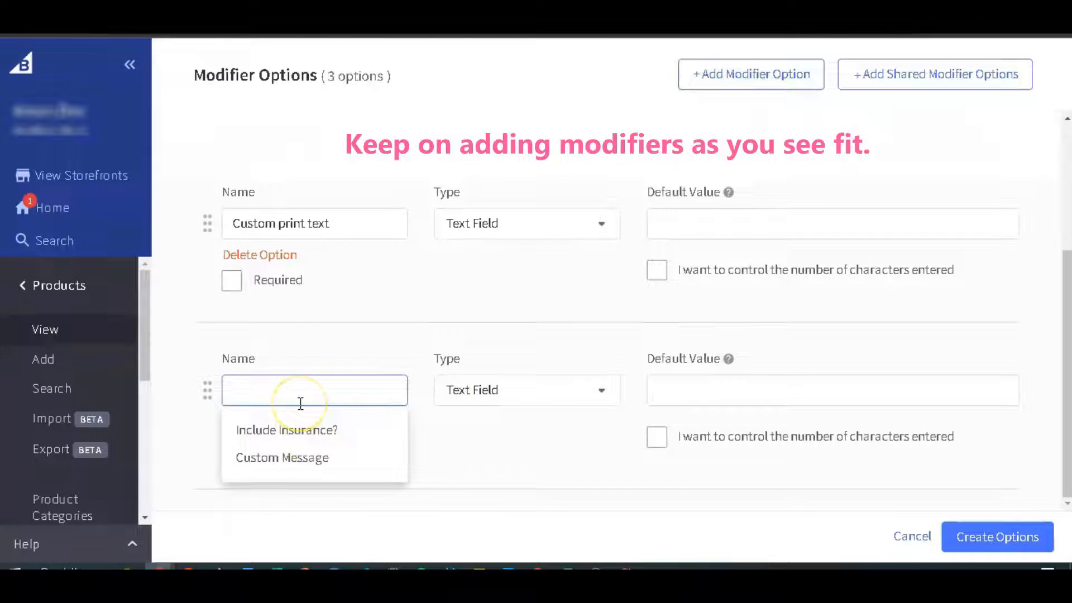
type("Custom print image")
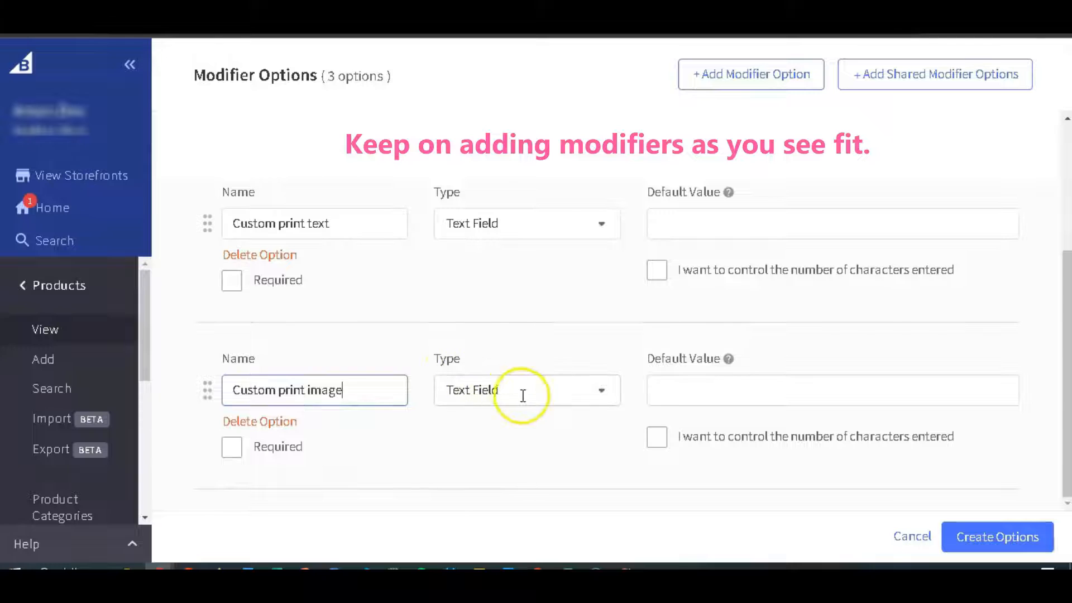
left_click(521, 394)
scroll(538, 318, "down", 3)
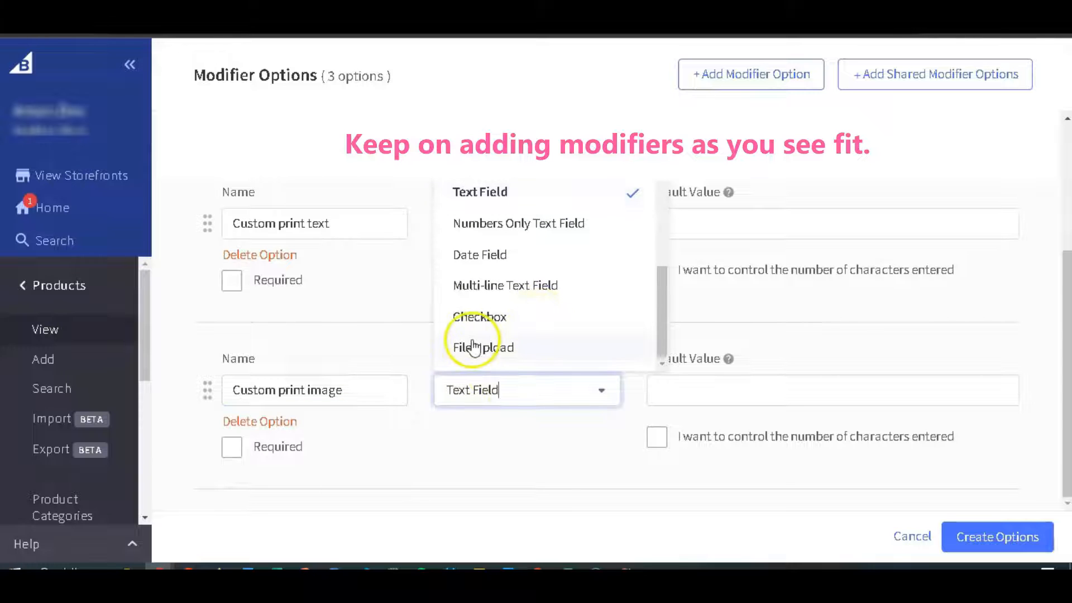
left_click(575, 349)
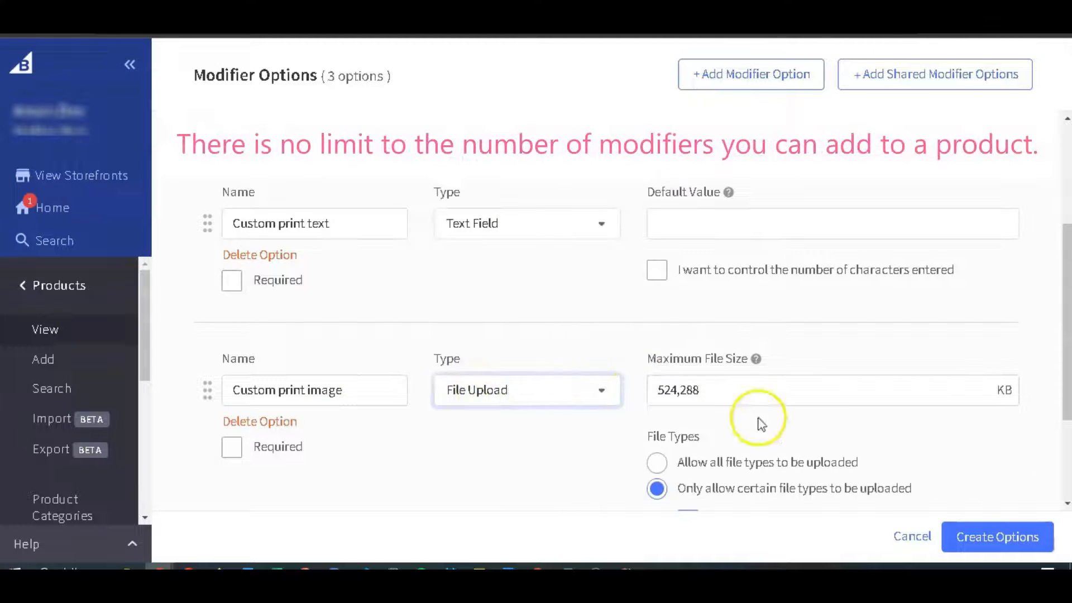
scroll(928, 460, "down", 3)
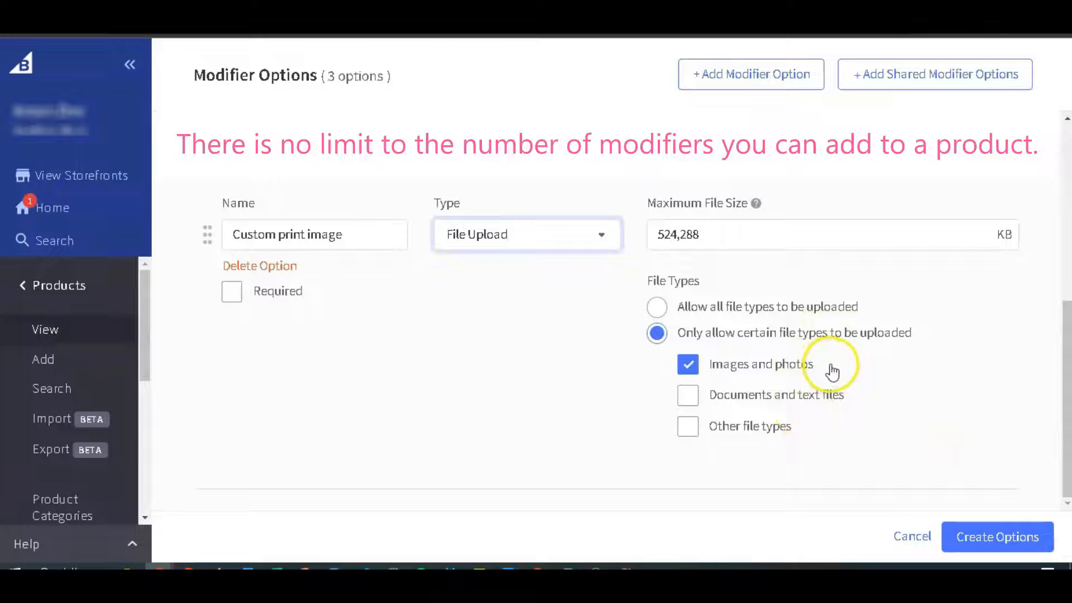
Add a Checkbox modifier named "Use special gift box?" with the field value Yes, and create the modifier options.
left_click(782, 73)
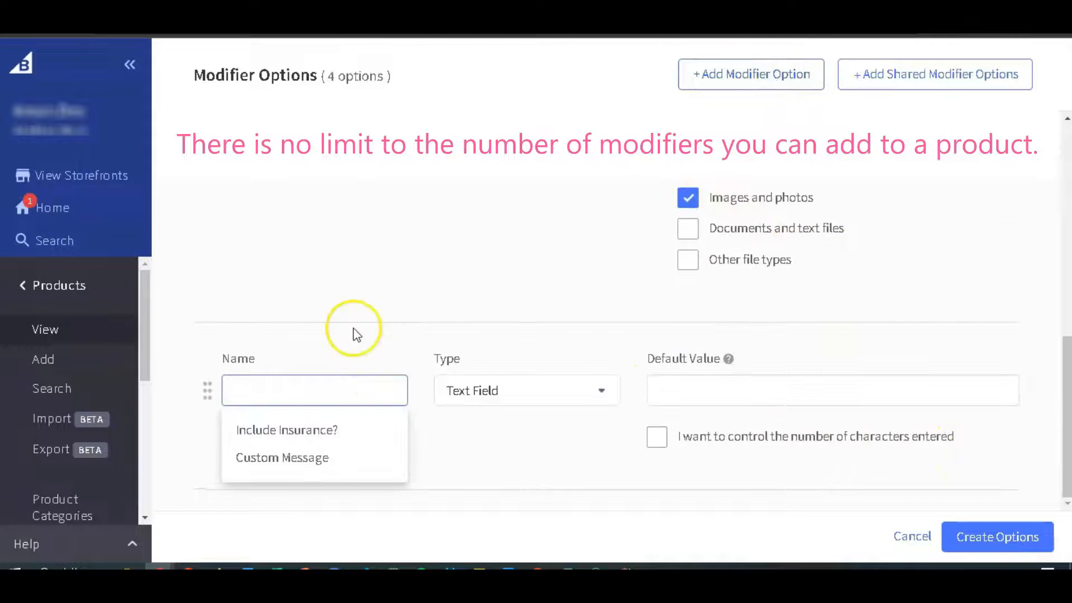
type("Use speci")
left_click(485, 378)
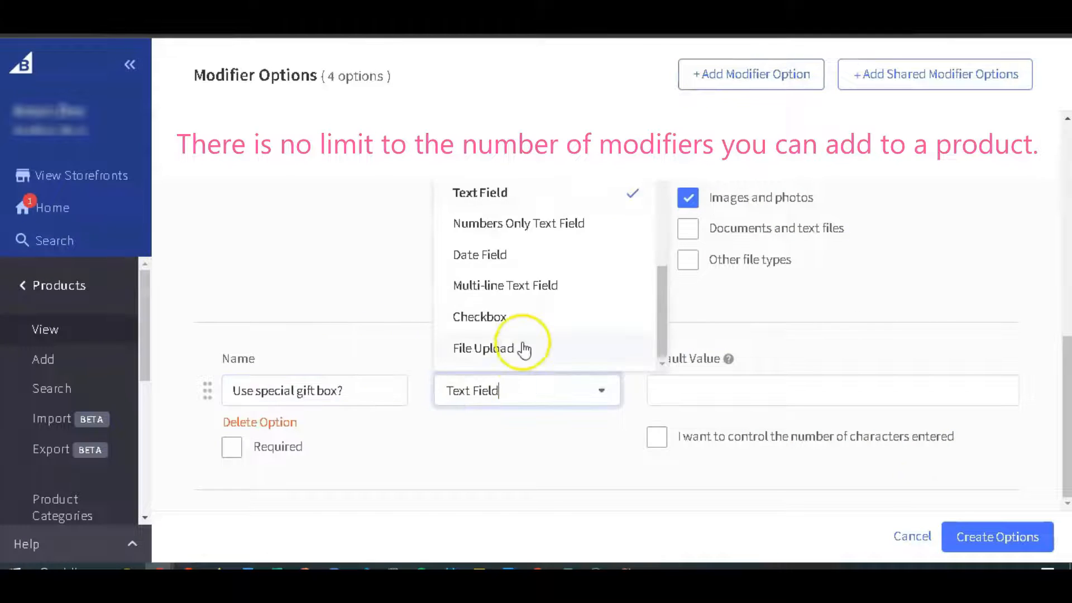
left_click(478, 315)
left_click(815, 385)
type("Yes")
left_click(962, 540)
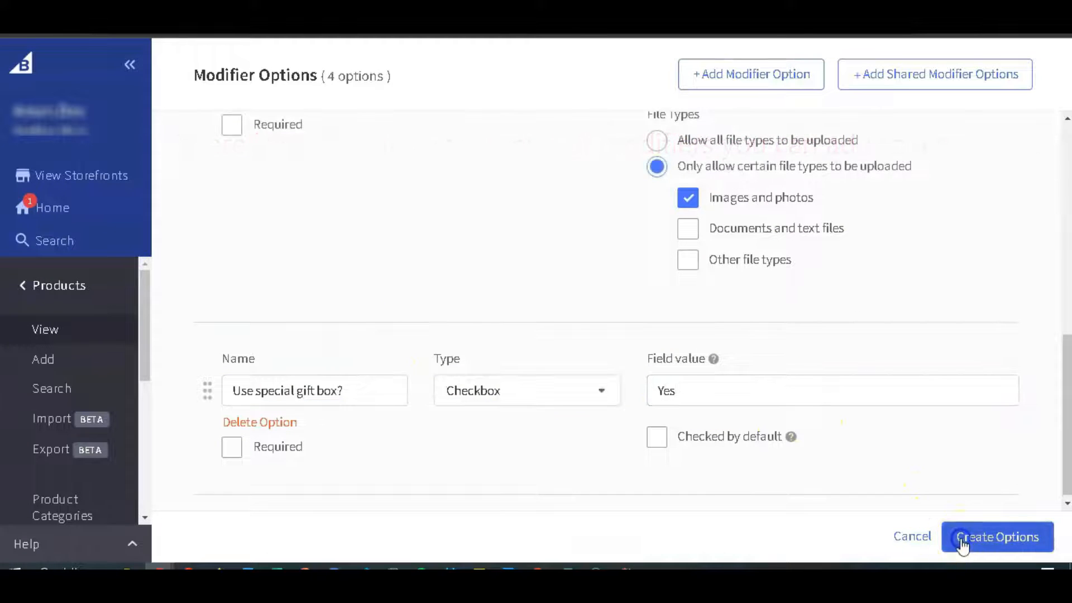
Add a modifier rule for "Add custom print" that adds $5.00 to the product price.
scroll(681, 262, "down", 2)
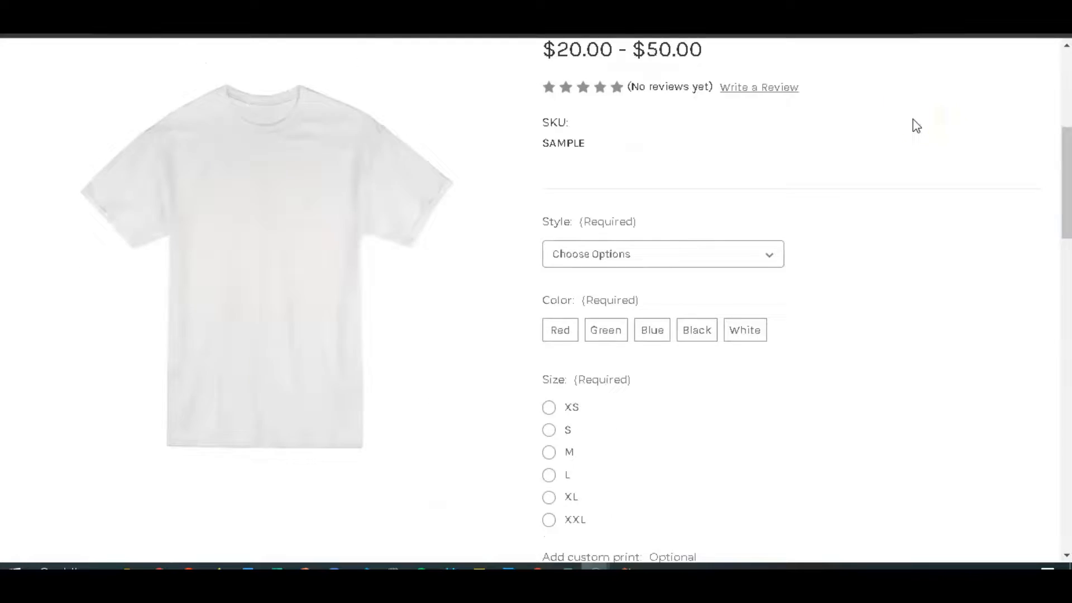
scroll(917, 125, "down", 5)
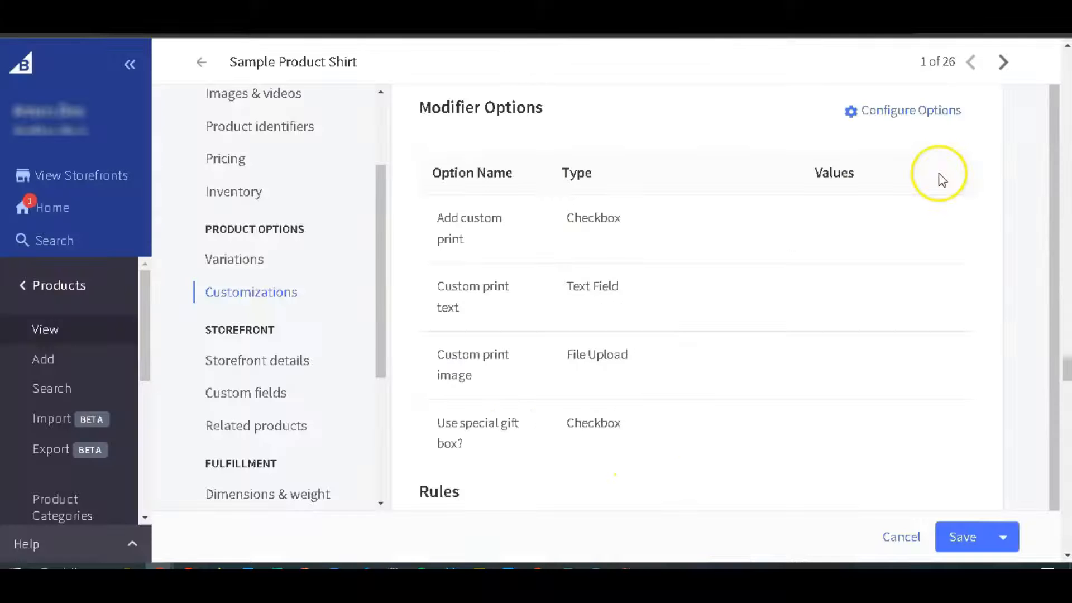
scroll(941, 177, "down", 3)
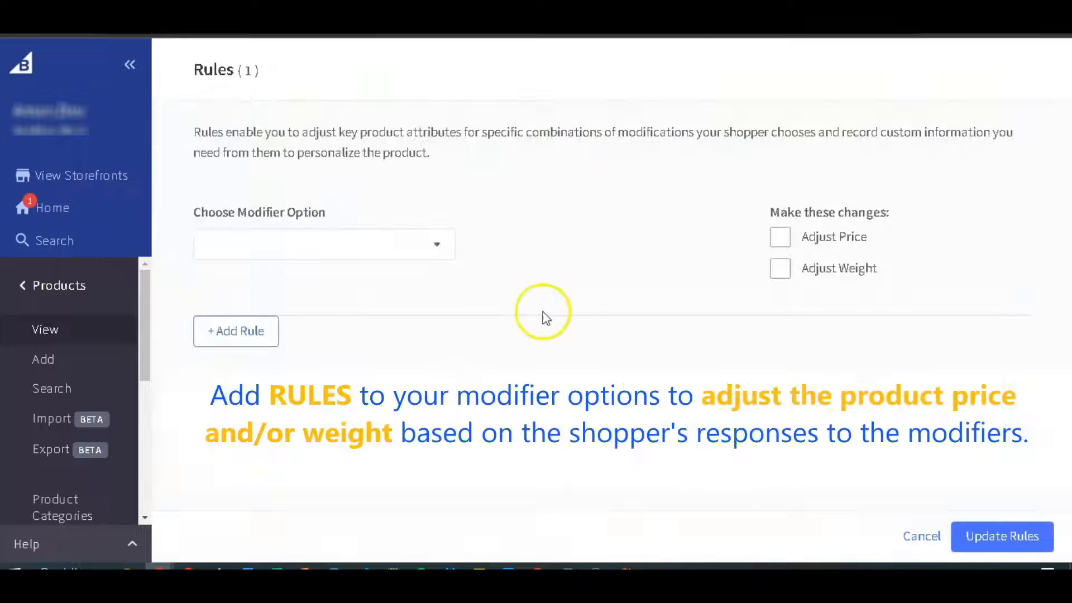
left_click(411, 246)
left_click(294, 288)
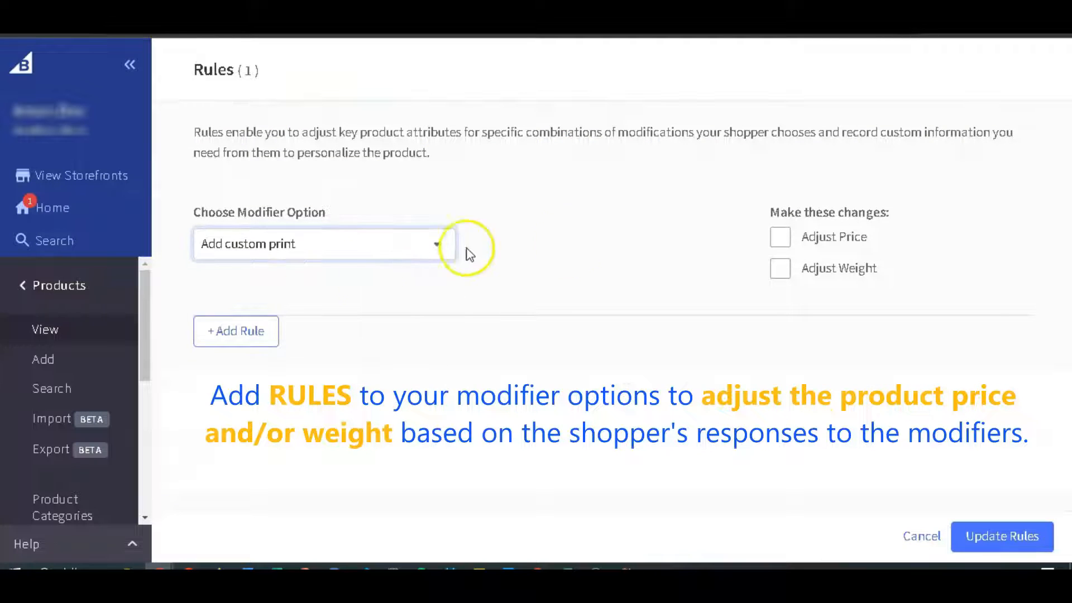
left_click(780, 236)
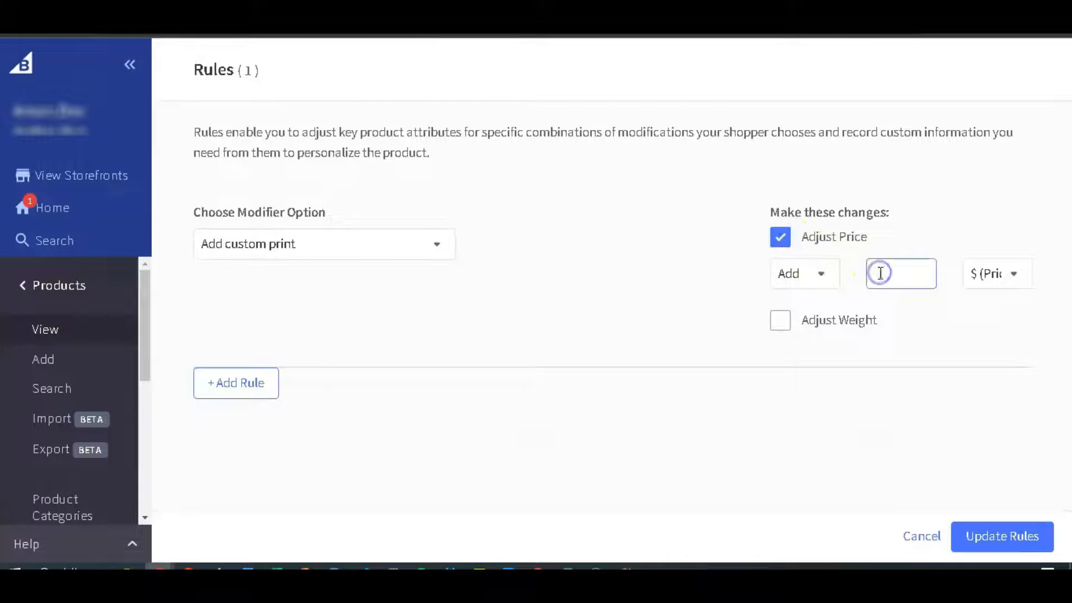
type("5")
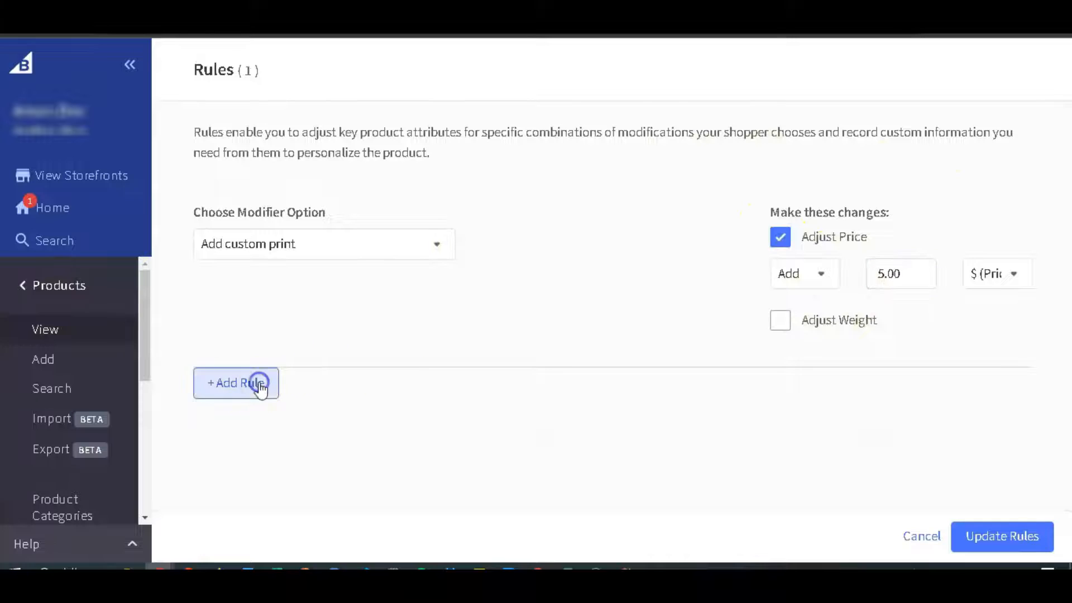
Add a rule for "Use special gift box?" adding $5 to the price and 5 ounces to the weight, update the rules and save the product.
left_click(258, 383)
left_click(428, 435)
left_click(248, 476)
left_click(772, 428)
scroll(858, 378, "down", 2)
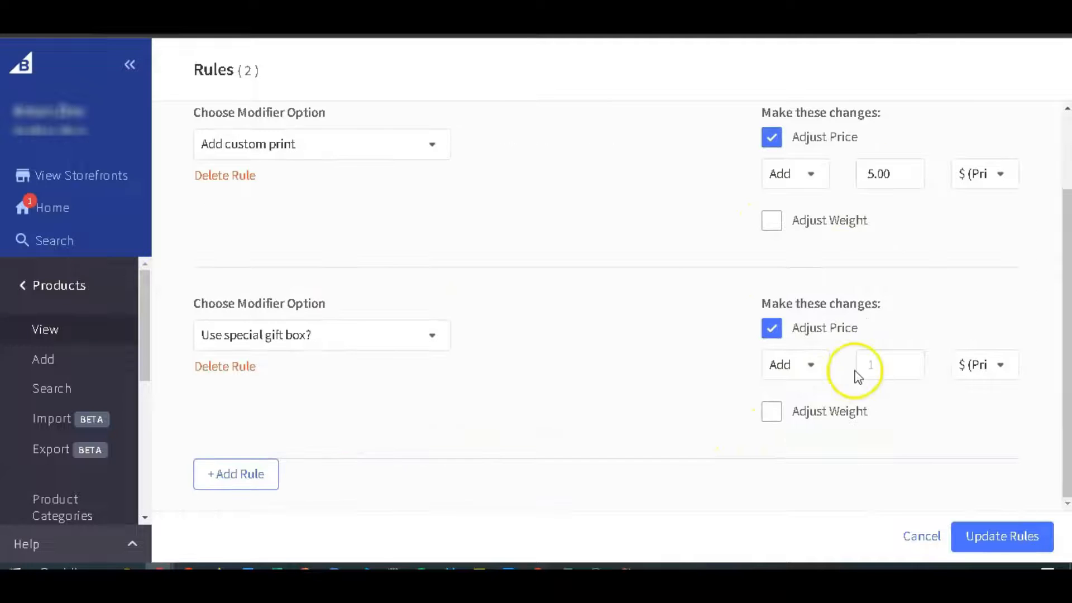
left_click(824, 411)
left_click(930, 445)
type("5")
left_click(1000, 535)
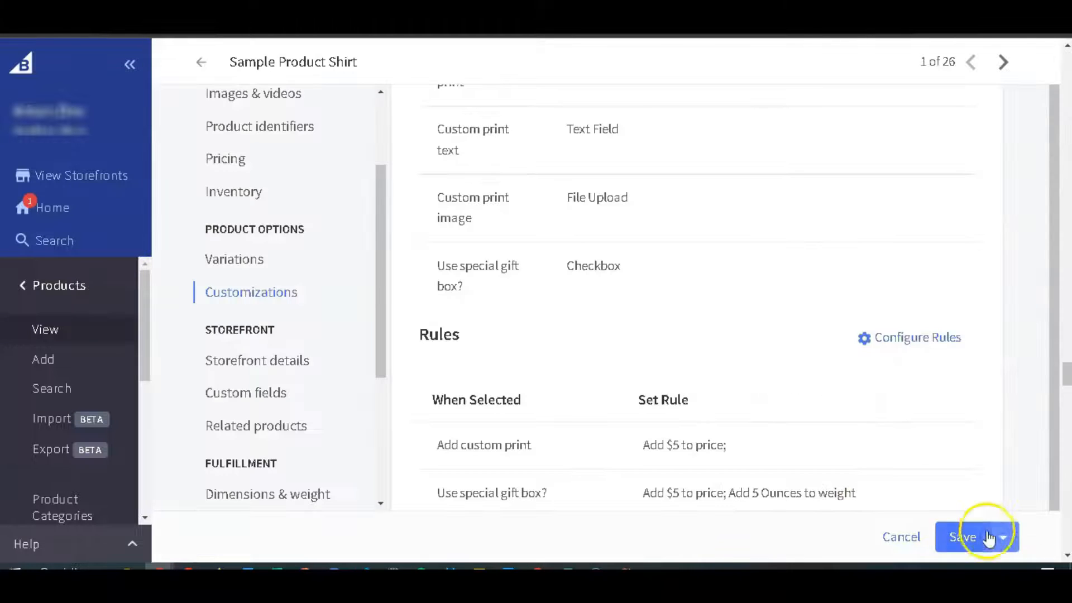
scroll(821, 360, "down", 3)
left_click(957, 536)
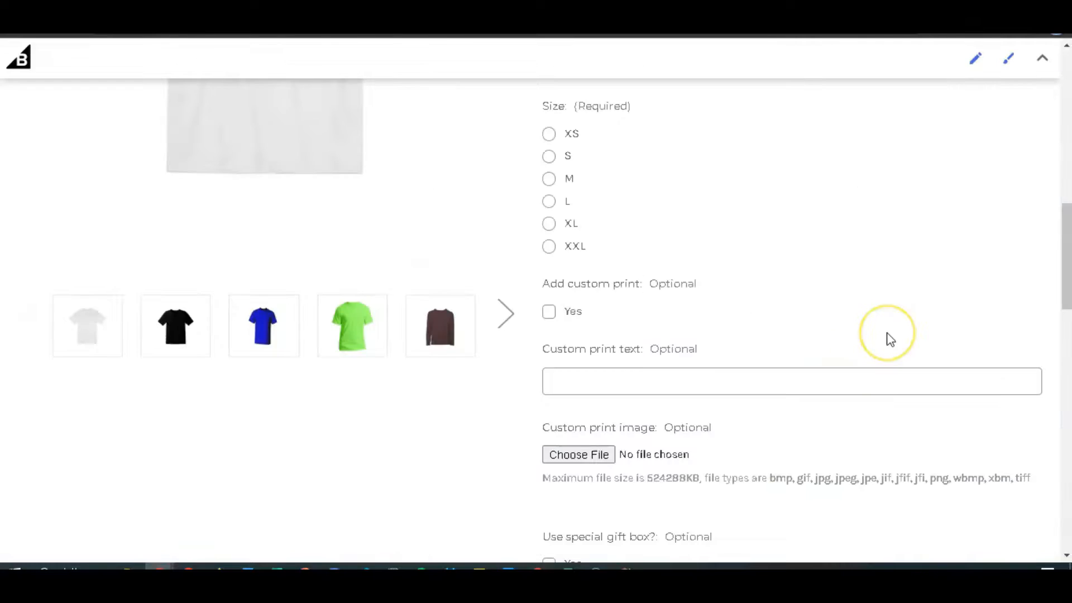
Choose the Short sleeve, Green, XS combination on the storefront page to check its display.
scroll(887, 333, "up", 8)
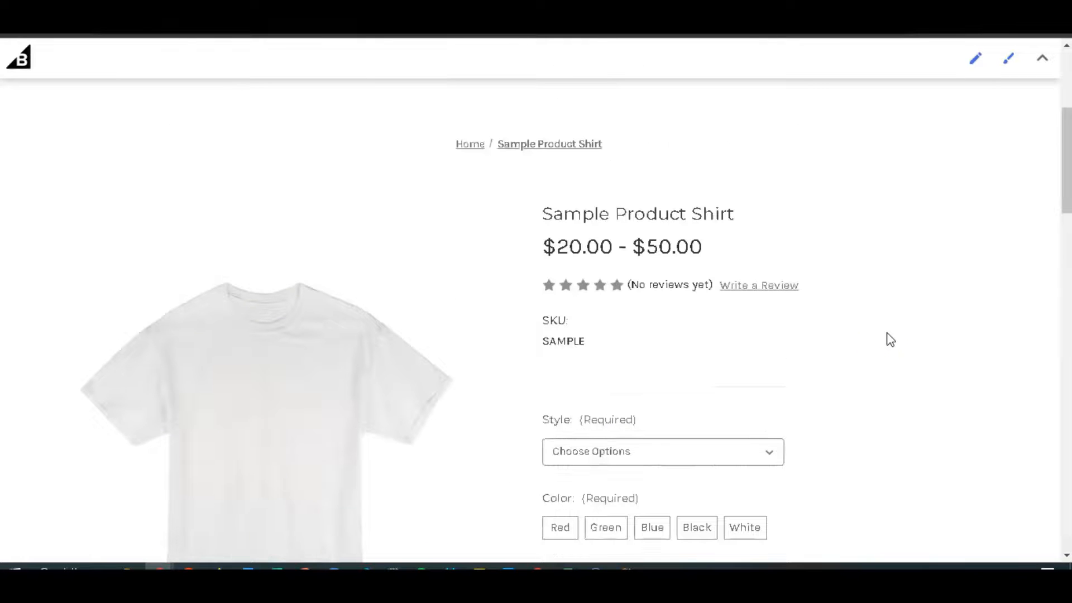
left_click(771, 451)
left_click(685, 488)
scroll(684, 488, "down", 2)
left_click(611, 406)
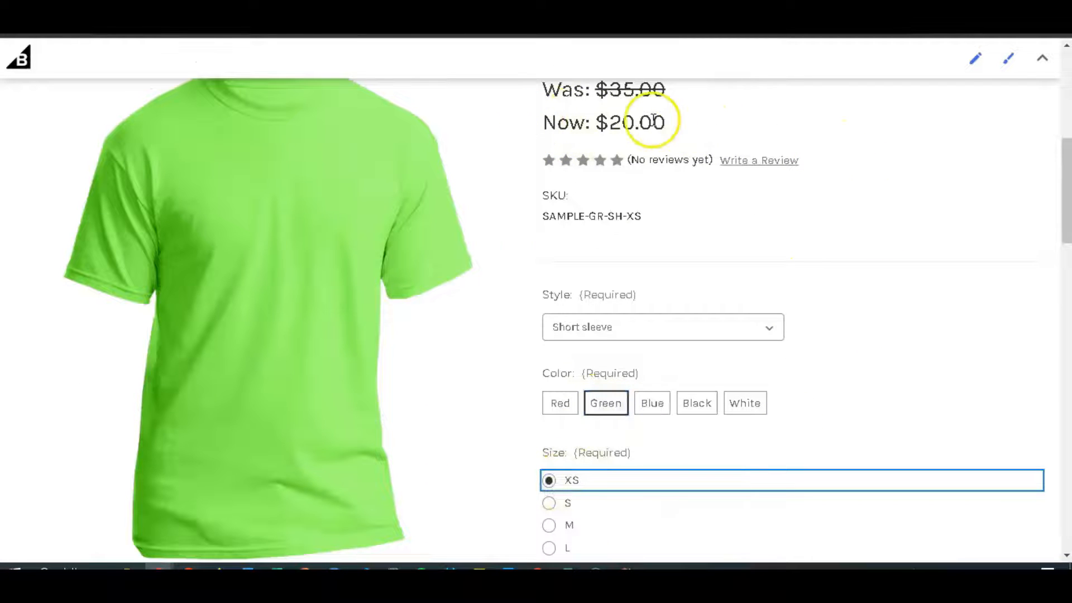
Enable the "Add custom print" option on the storefront page and check how the modifier options affect the shirt's price.
scroll(742, 252, "down", 4)
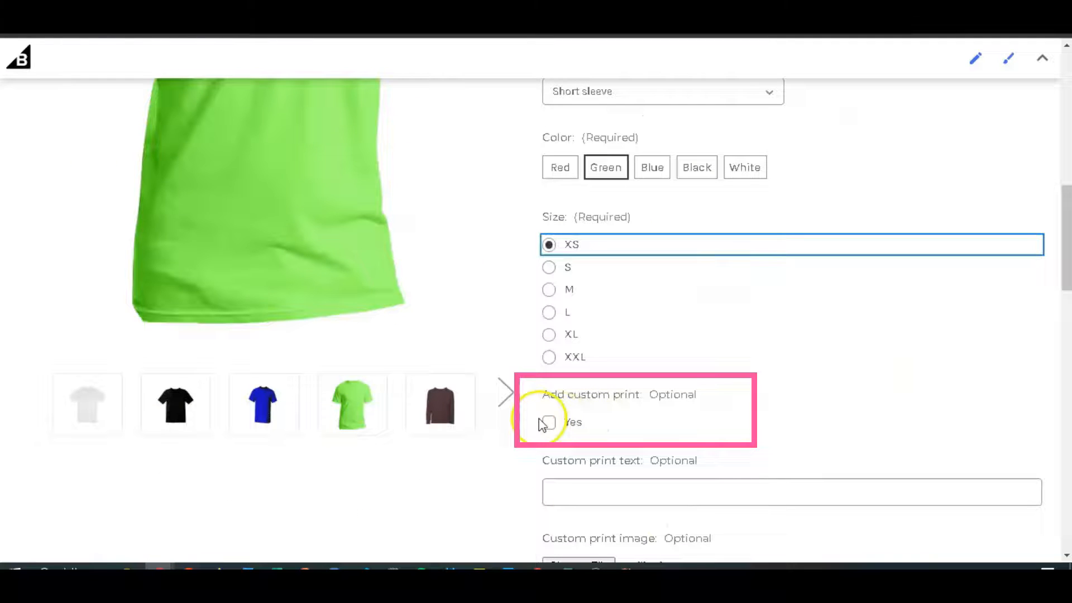
left_click(547, 424)
scroll(759, 357, "up", 7)
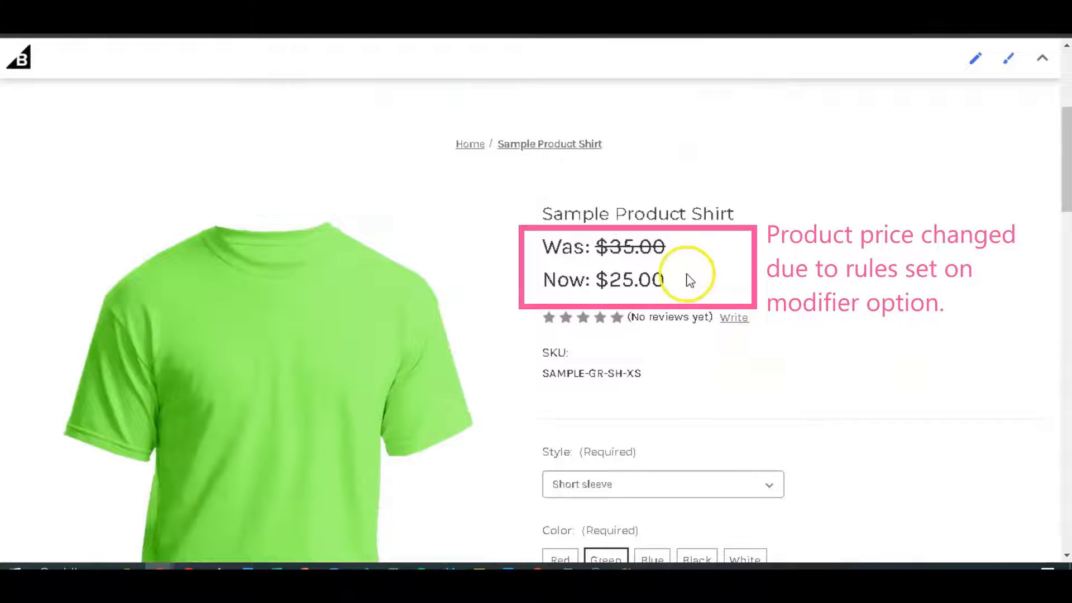
scroll(662, 274, "down", 10)
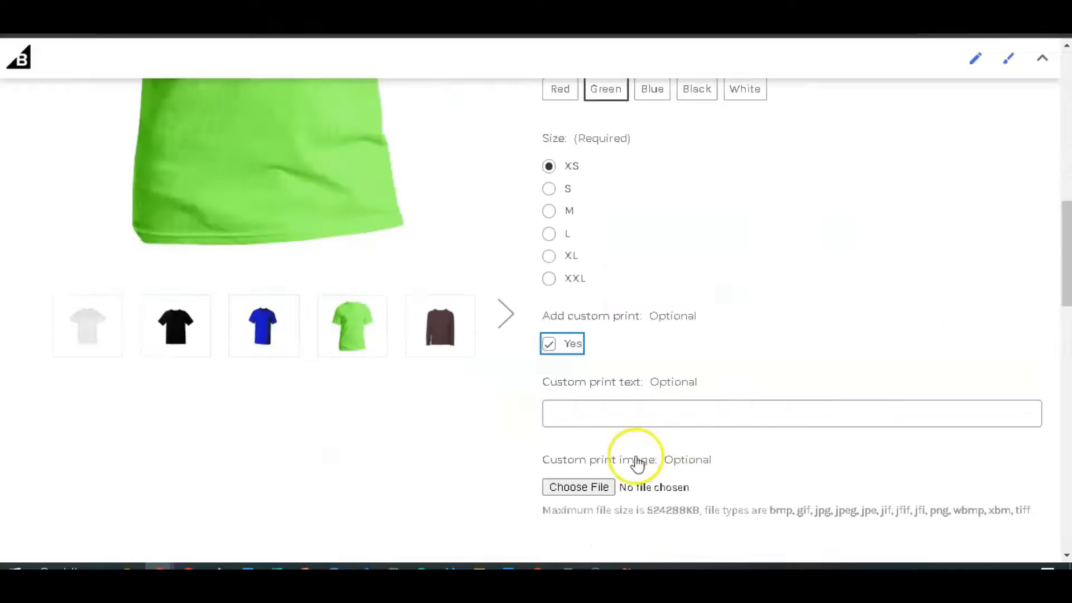
scroll(795, 390, "up", 10)
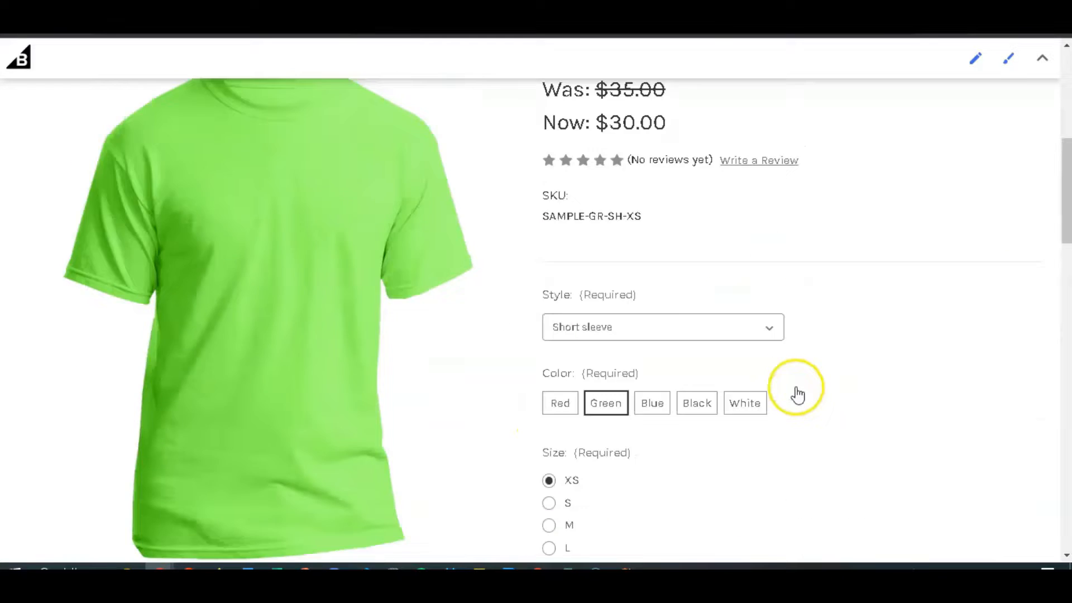
scroll(696, 281, "down", 7)
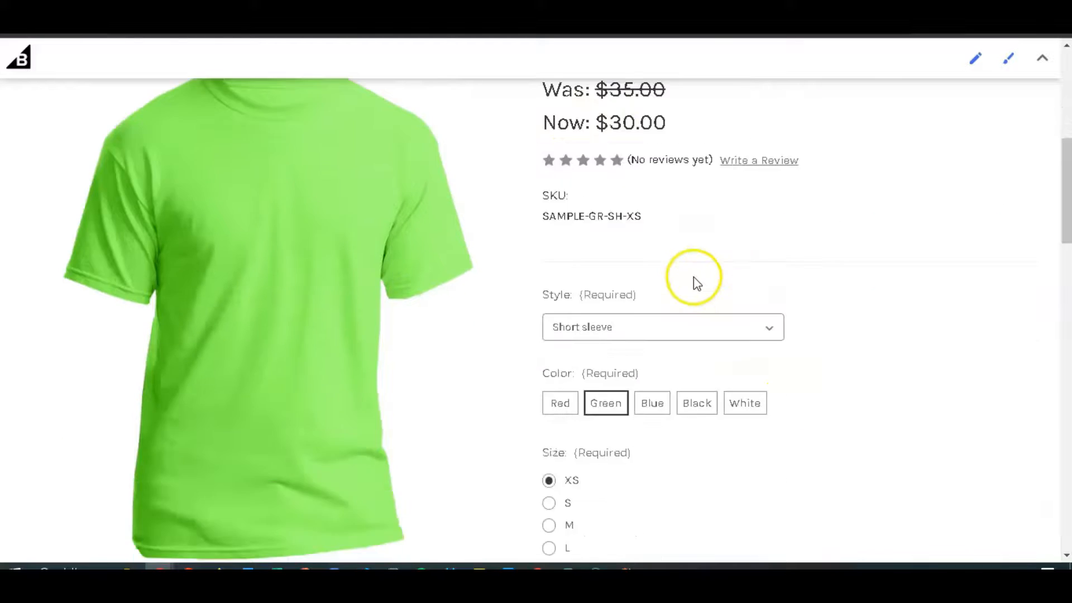
scroll(775, 369, "up", 8)
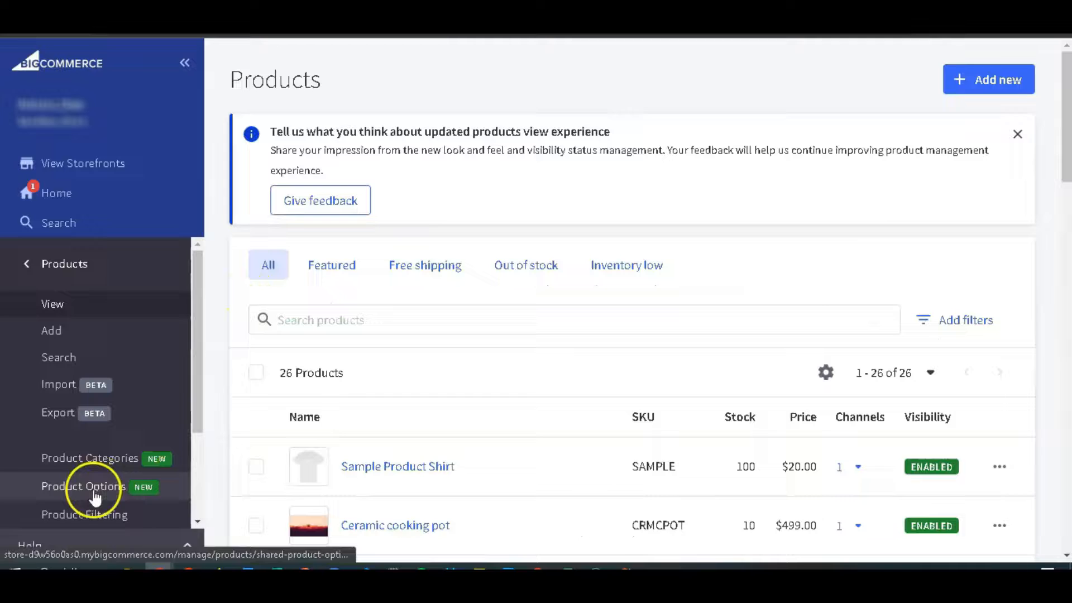
Open the shared modifiers in the store's product options.
left_click(95, 495)
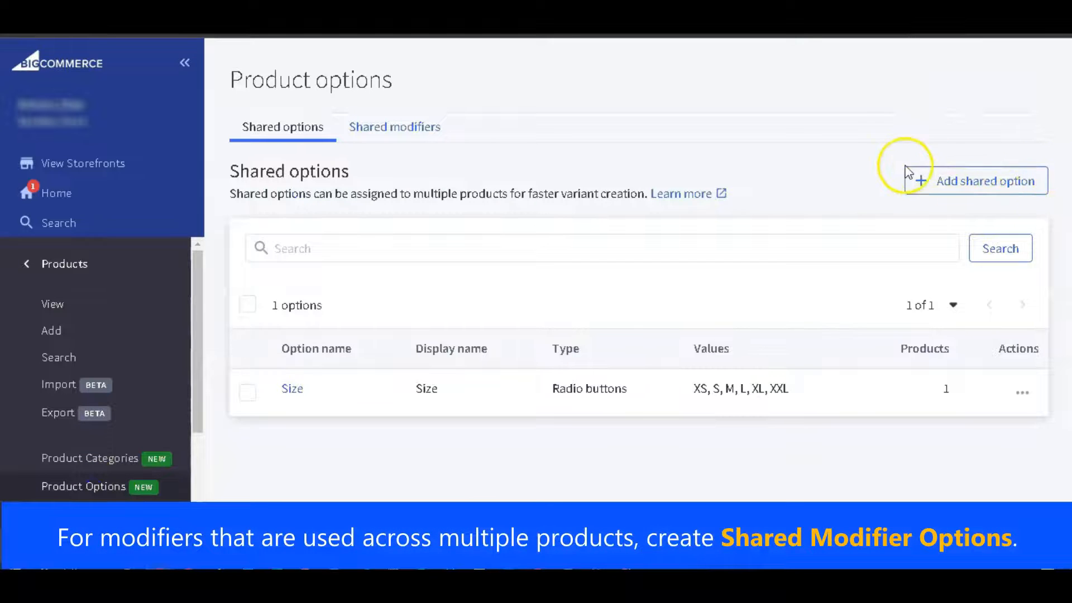
left_click(390, 134)
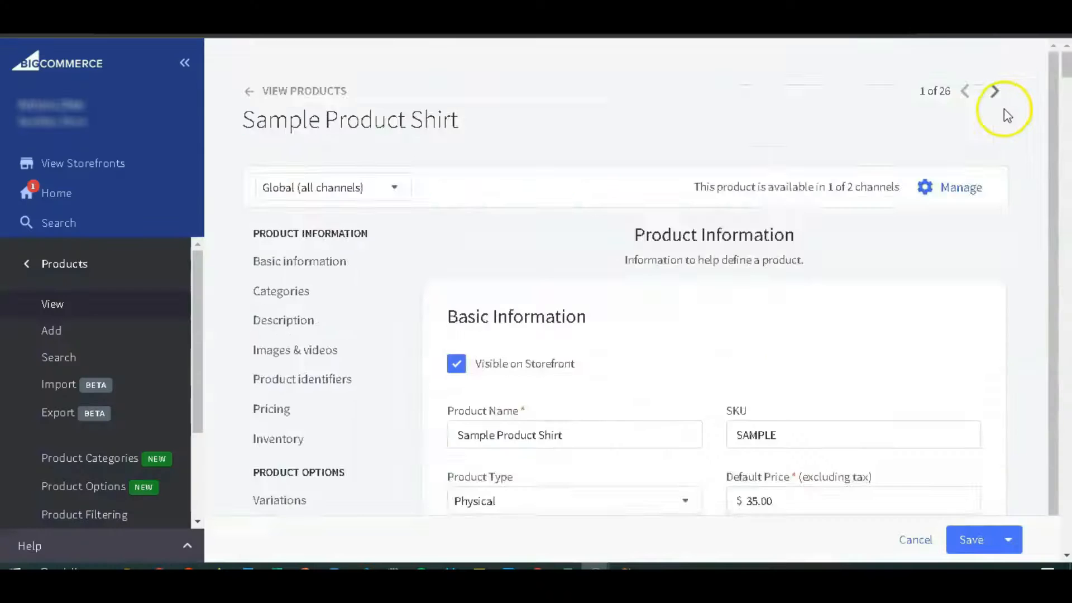
scroll(1024, 165, "down", 15)
scroll(1035, 193, "down", 15)
scroll(1034, 194, "down", 20)
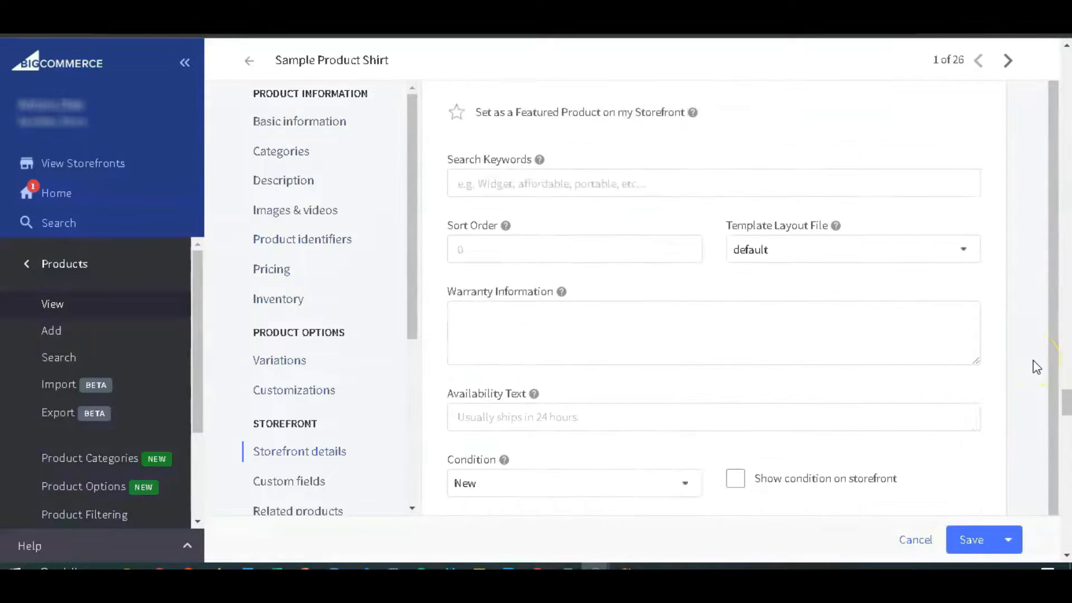
scroll(1033, 363, "down", 20)
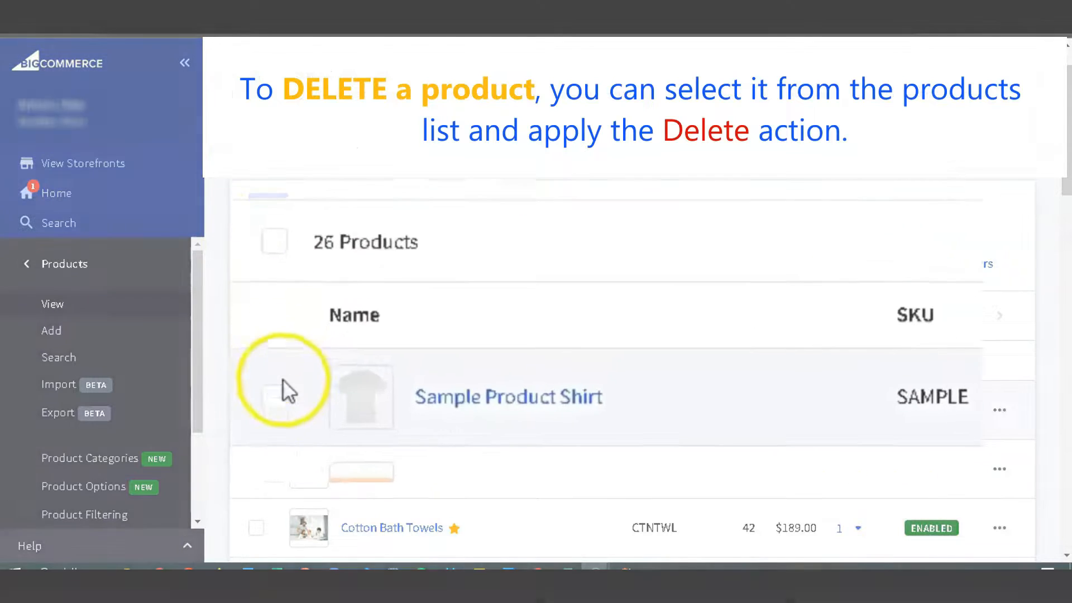
Request the deletion of Sample Product Shirt from the products list and cancel it at the confirmation.
left_click(283, 395)
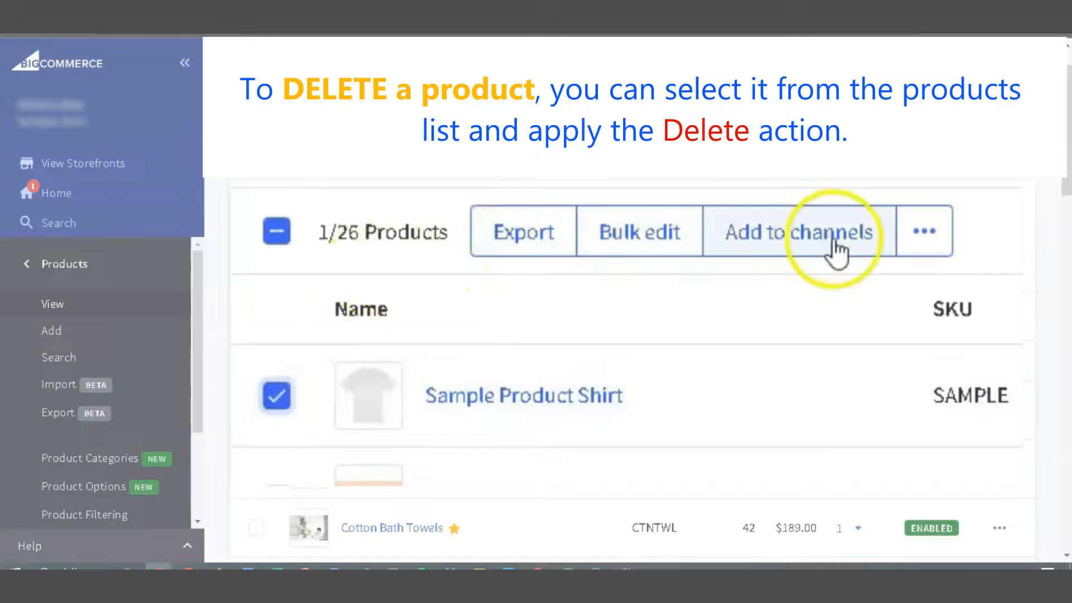
left_click(924, 231)
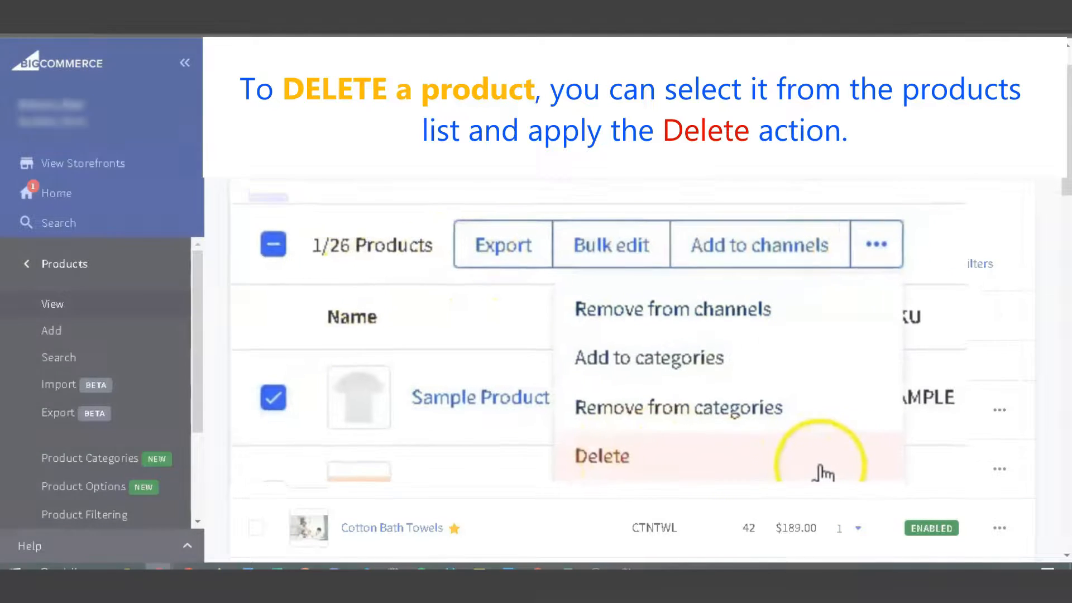
left_click(821, 469)
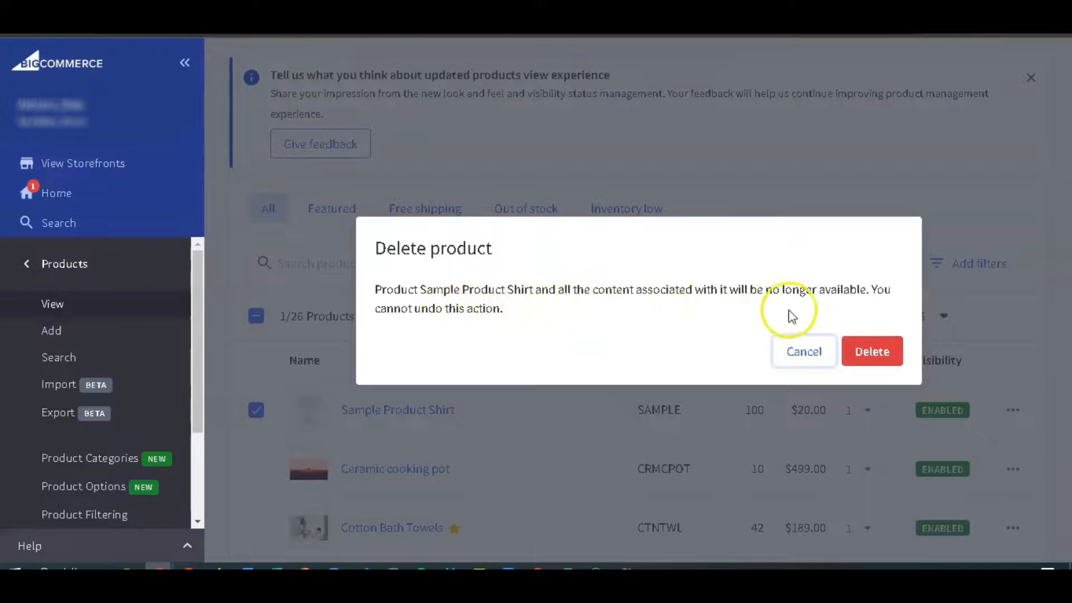
left_click(800, 352)
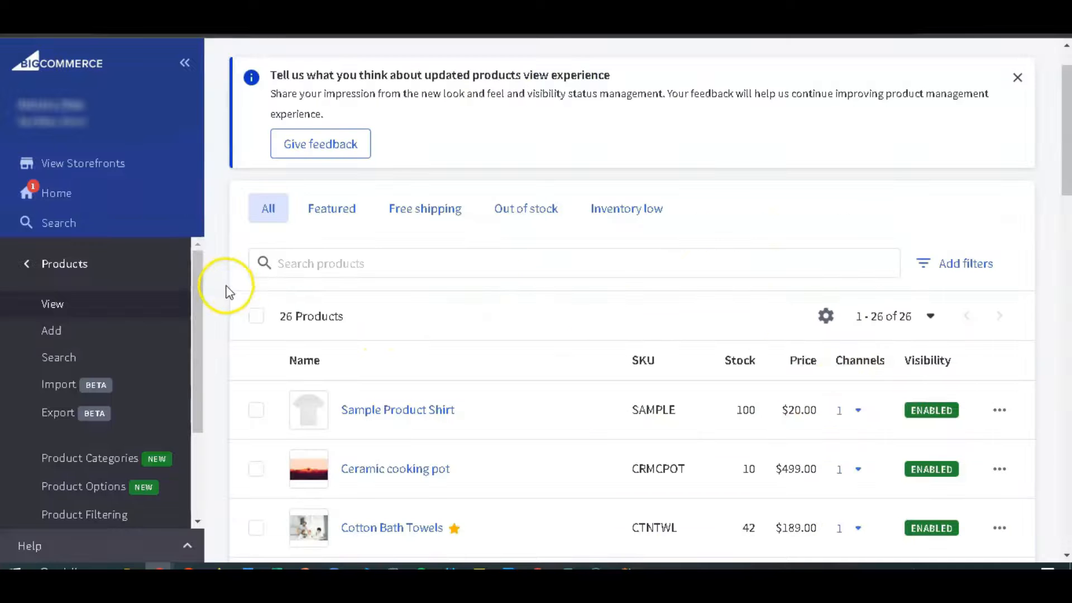
Select all products in the list and look at the bulk actions available for them.
left_click(258, 320)
left_click(633, 316)
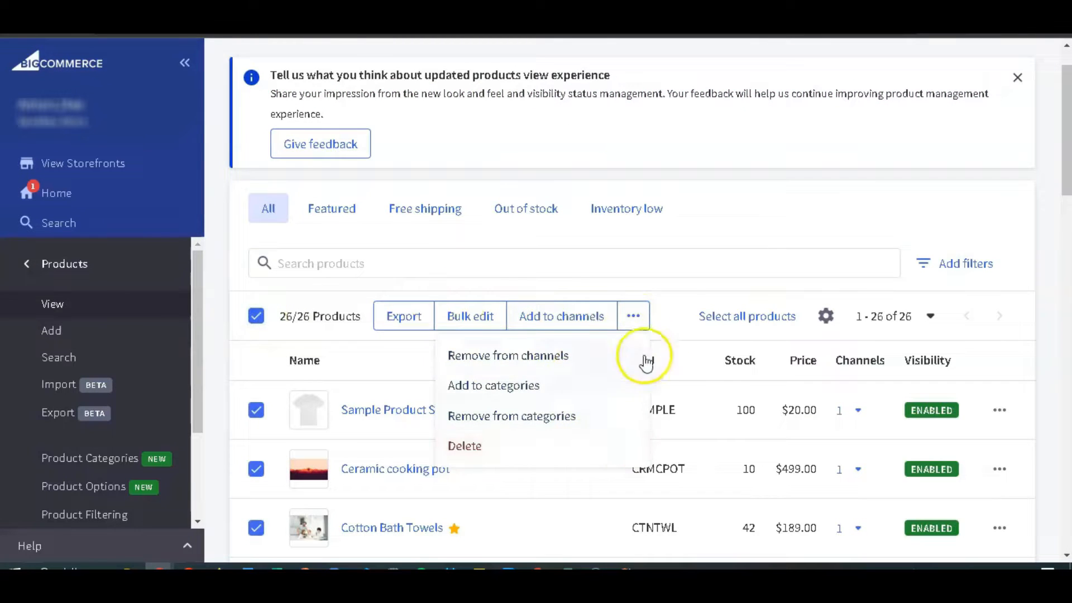
left_click(669, 322)
Filter the products list with Product Visibility set to "Only invisible products" and run the search.
left_click(958, 265)
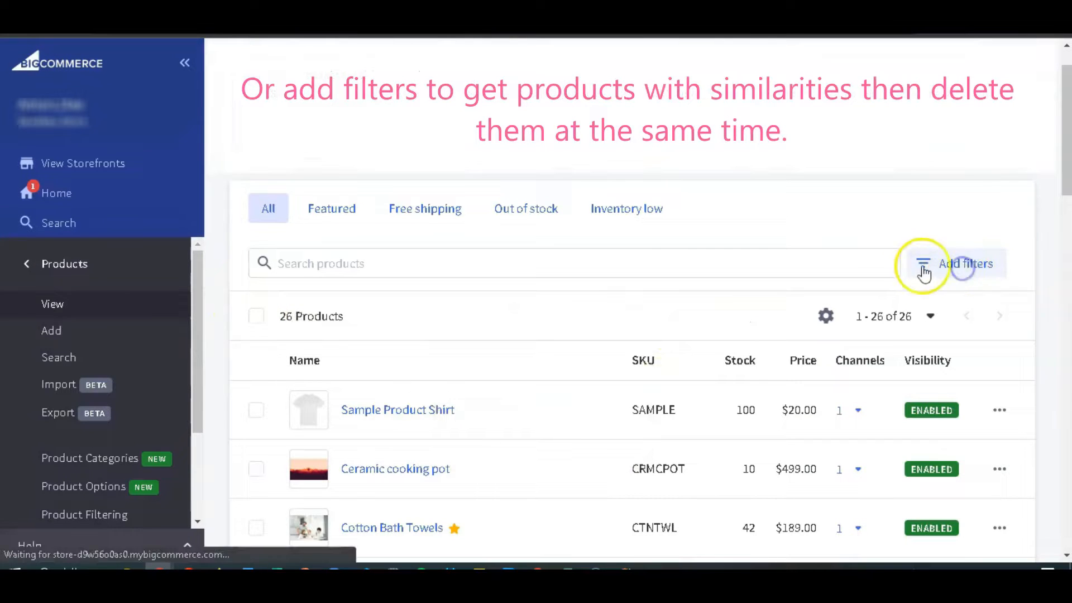
scroll(458, 328, "down", 10)
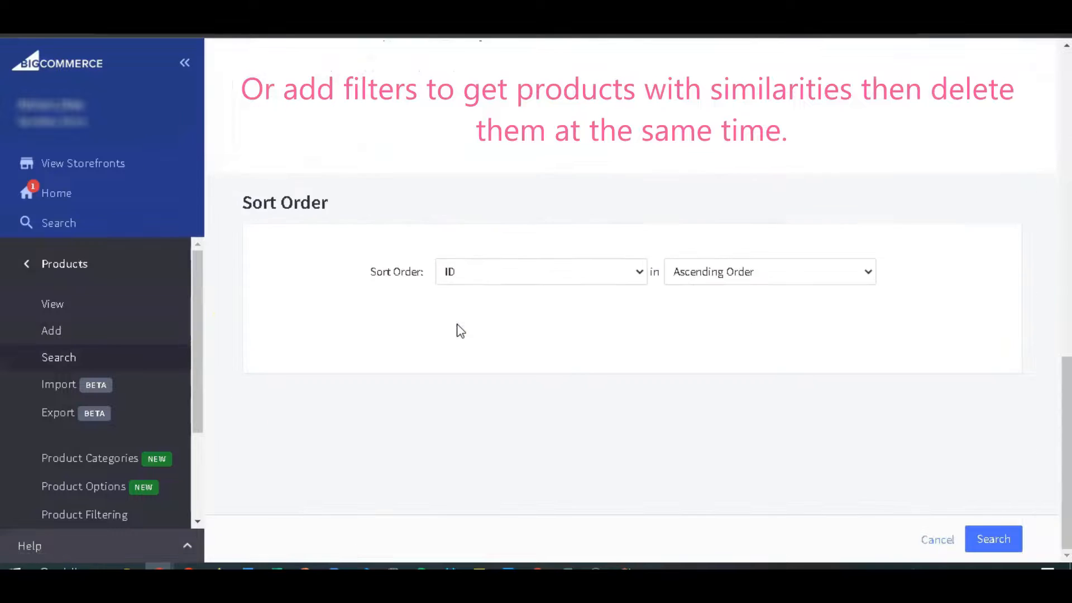
scroll(457, 329, "up", 5)
left_click(624, 277)
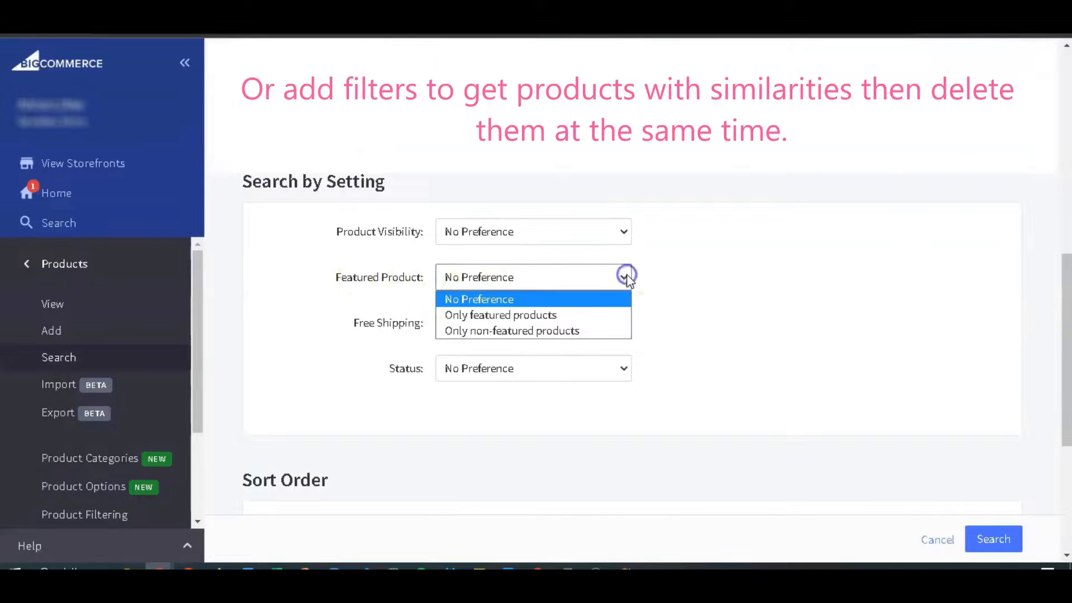
left_click(618, 230)
left_click(623, 368)
scroll(624, 369, "down", 1)
left_click(622, 156)
left_click(607, 203)
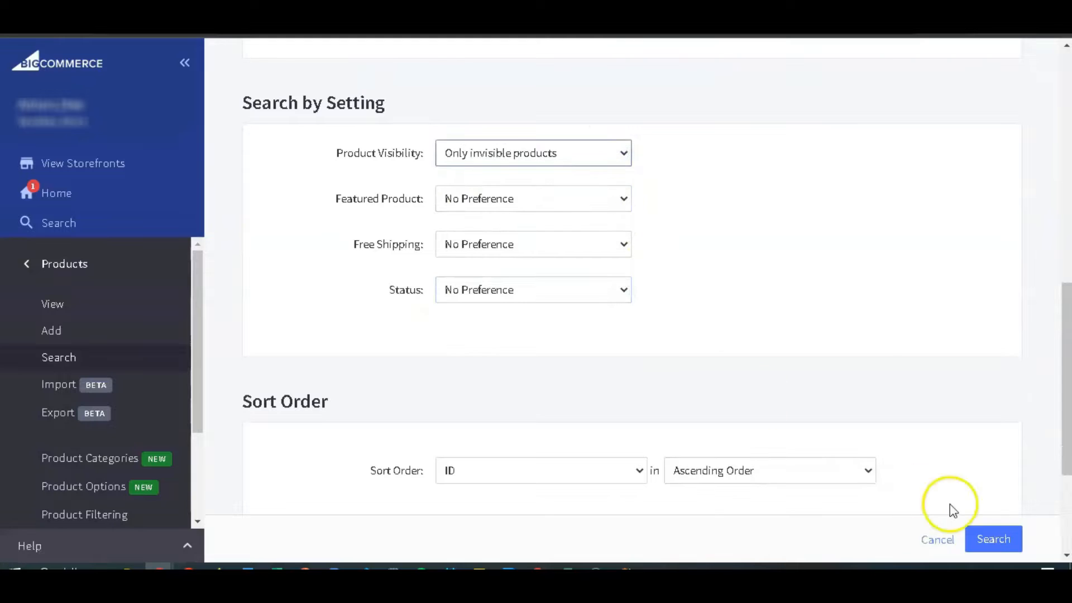
left_click(988, 538)
Select all products in the filtered list and request their bulk deletion.
scroll(438, 328, "down", 3)
left_click(255, 200)
left_click(621, 202)
left_click(594, 330)
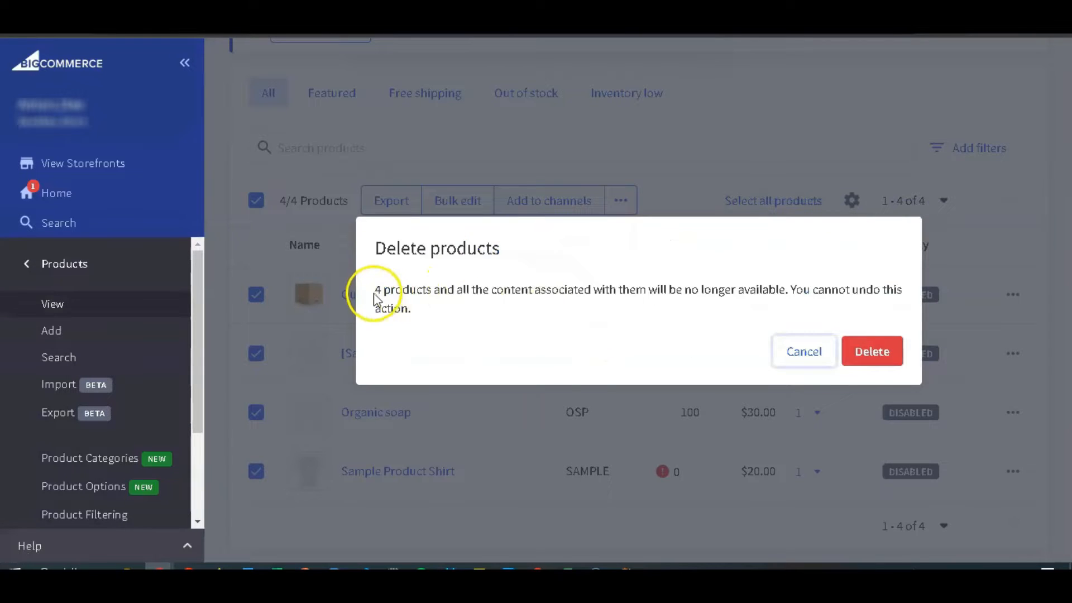